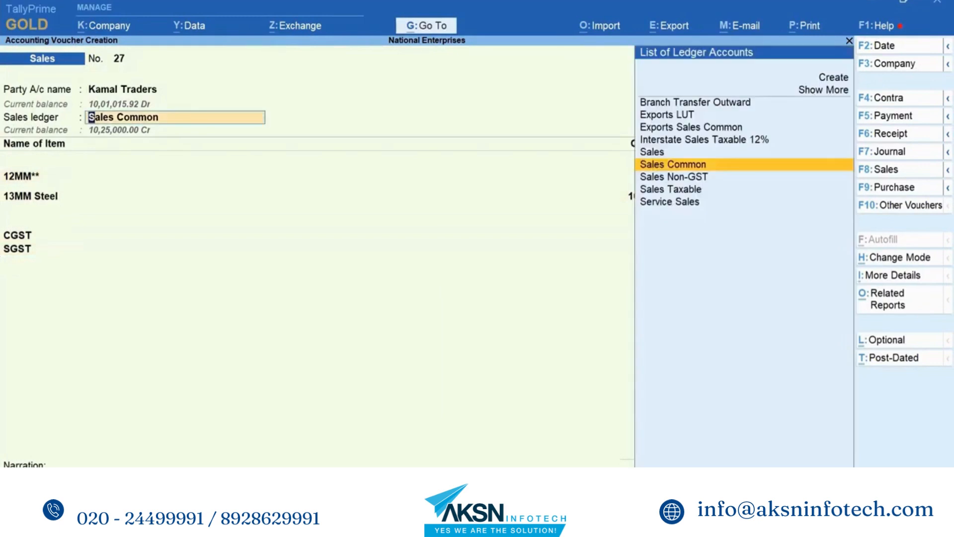
- Alter the Sales Common ledger from the voucher, setting GST to Applicable and Set/Alter GST Details to Yes
key(ctrl+Return)
key(Return)
key(Return)
key(Return)
key(Return)
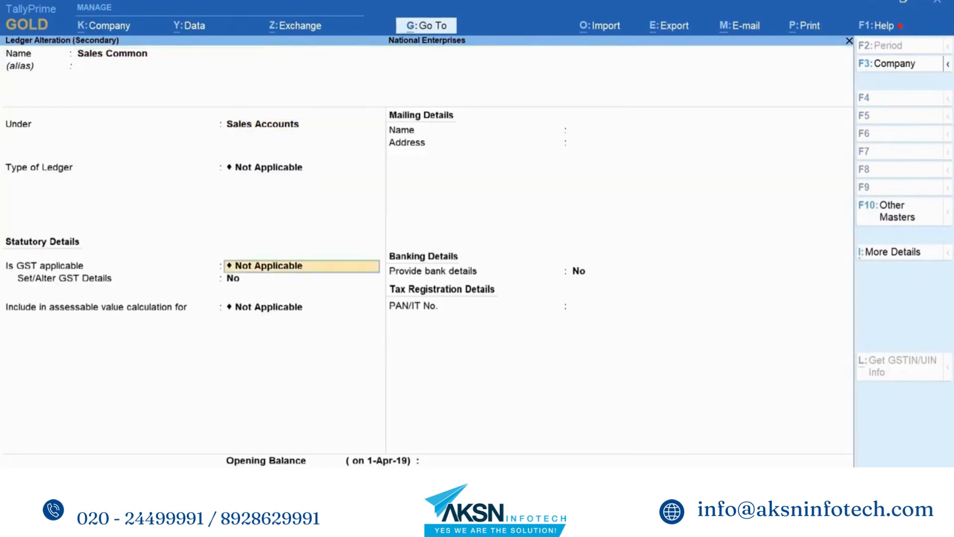
text(a)
key(Return)
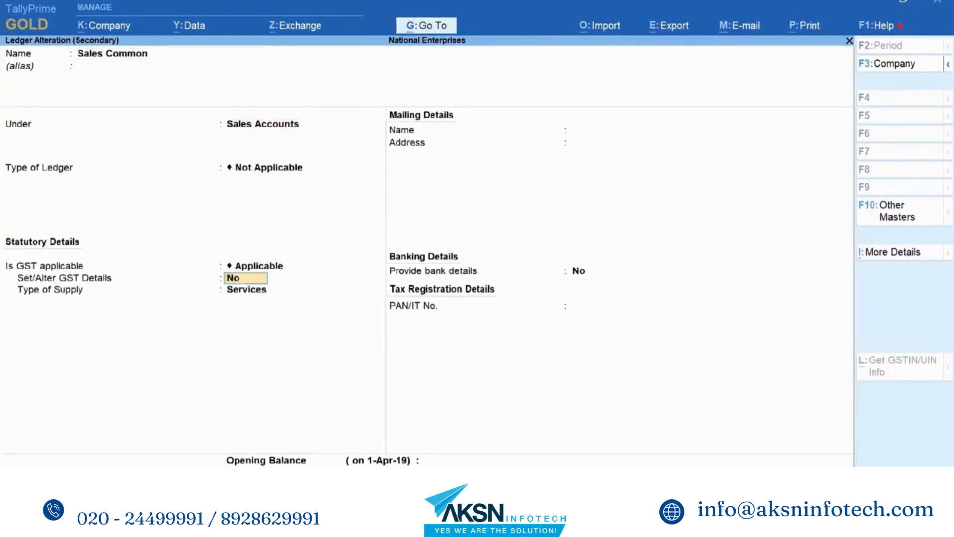
text(y)
key(Return)
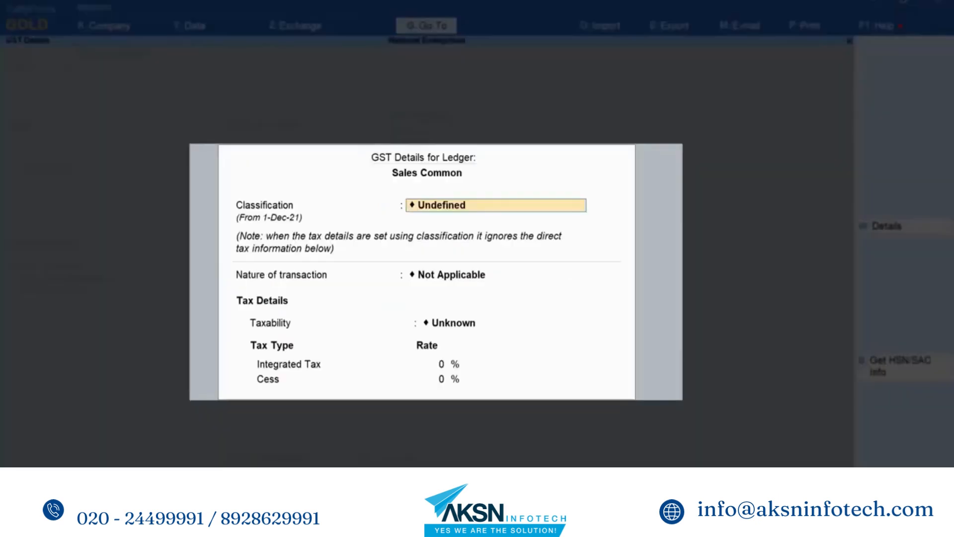
- Set the Sales Common ledger's taxability to Taxable with an Integrated Tax rate of 18%
key(Return)
key(Return)
key(Down)
key(Down)
key(Down)
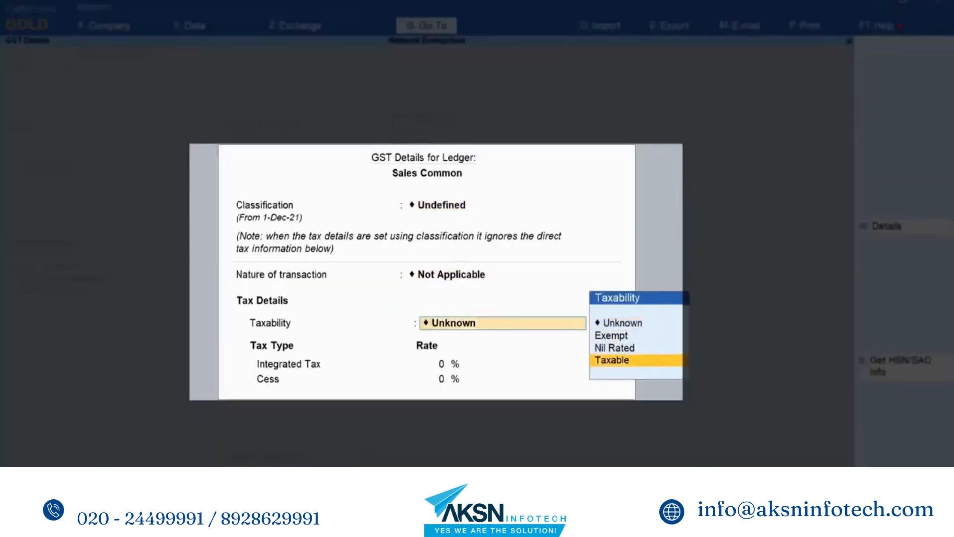
key(Return)
text(18)
key(Return)
- Set the type of supply to Goods, save the Sales Common ledger and recalculate the voucher's CGST and SGST
key(Return)
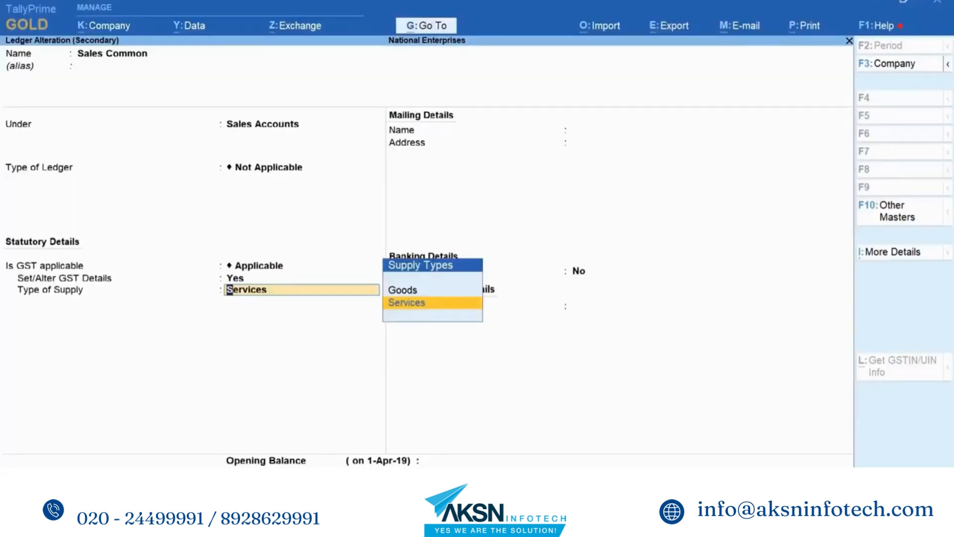
key(Up)
key(Return)
key(Return)
key(Return)
key(Return)
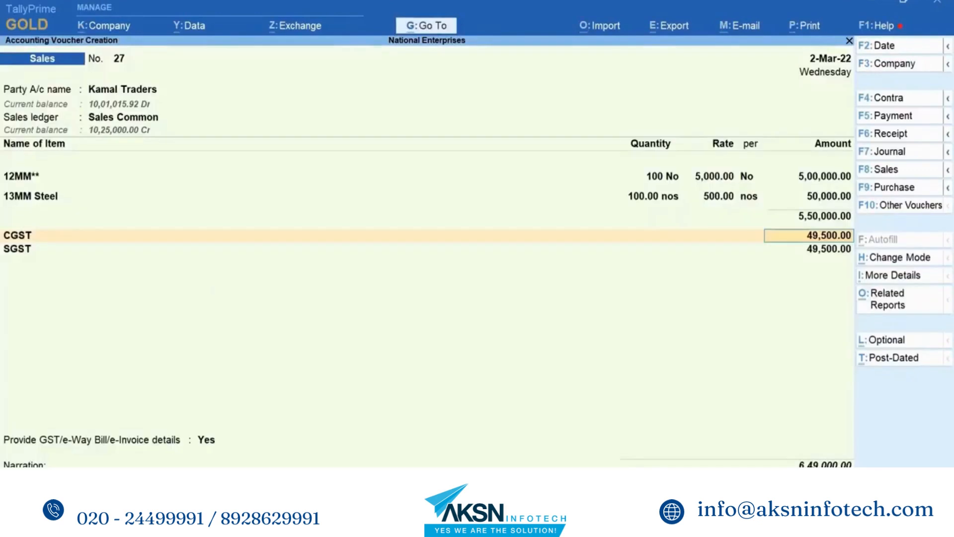
key(Return)
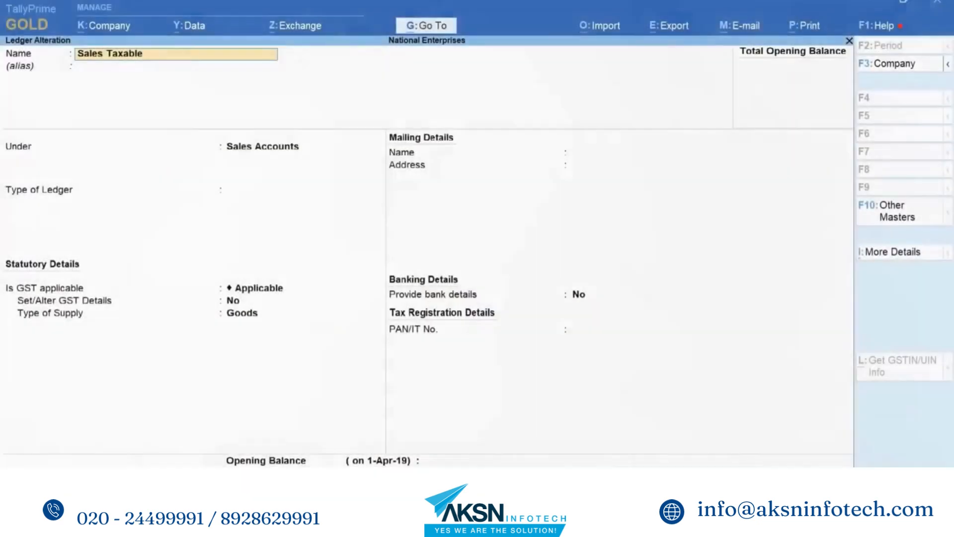
- Examine the nature of transaction in the Sales Taxable ledger's GST details, then accept the ledger and return to the Gateway
key(Return)
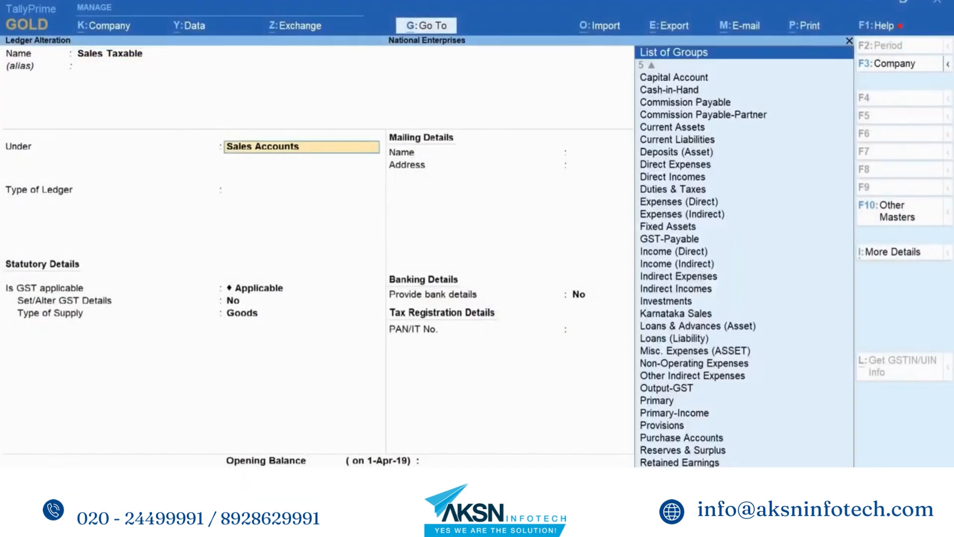
key(Return)
key(Return)
key(Return)
key(y)
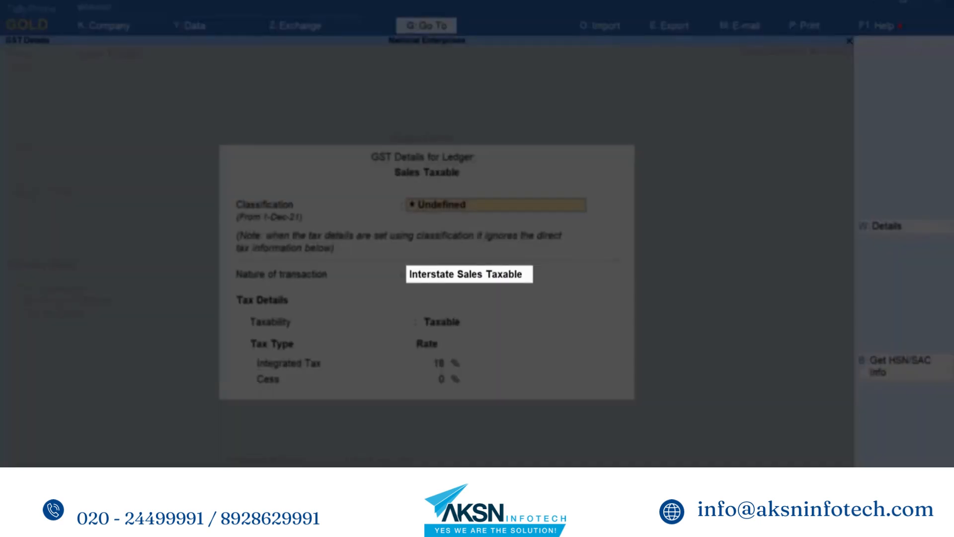
key(ctrl+a)
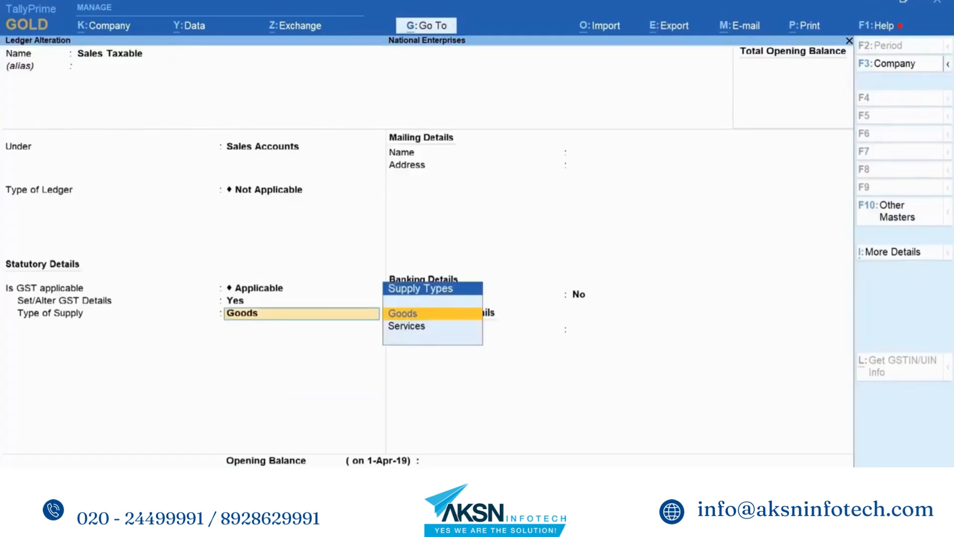
key(ctrl+a)
key(Escape)
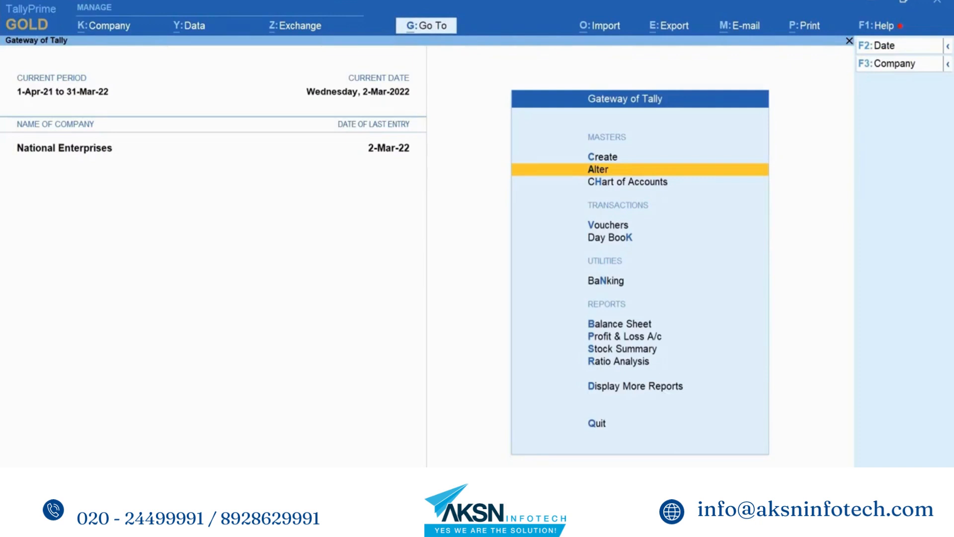
- Start a new sales voucher for Kanti Hardwares and accept its dispatch and party details
key(v)
key(Down)
key(Down)
key(Down)
key(Down)
key(Down)
key(Down)
key(Down)
key(Down)
key(Down)
key(Down)
key(Down)
key(Down)
key(Down)
key(Down)
key(Down)
key(Down)
key(Down)
key(Down)
key(Down)
key(Return)
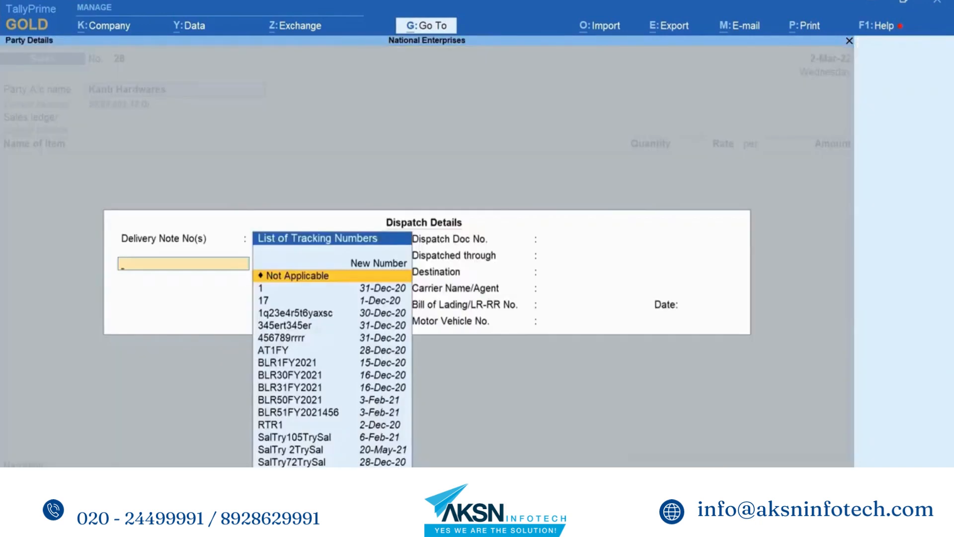
key(ctrl+a)
key(ctrl+a)
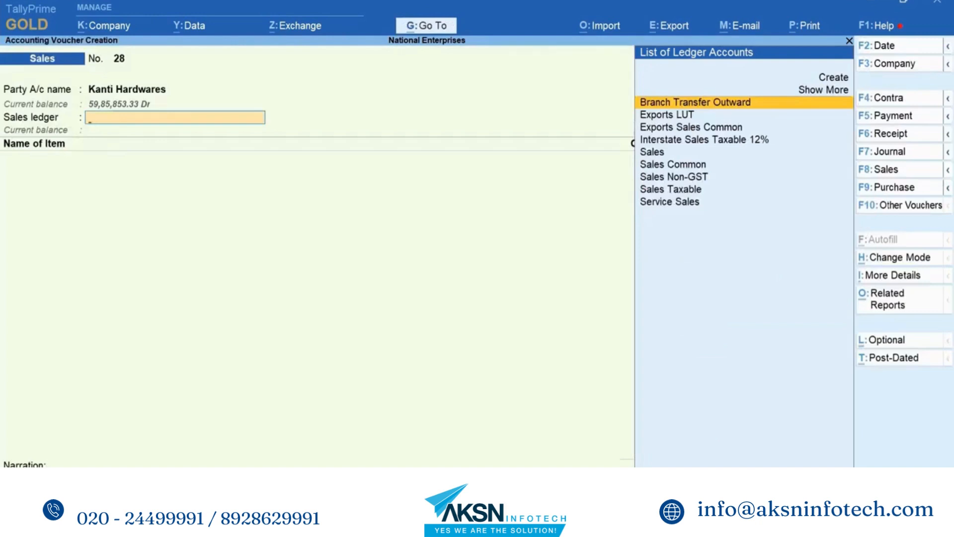
- Set the voucher's sales ledger to Sales Taxable
key(Down)
key(Down)
key(Down)
key(Down)
key(Down)
key(Down)
key(Down)
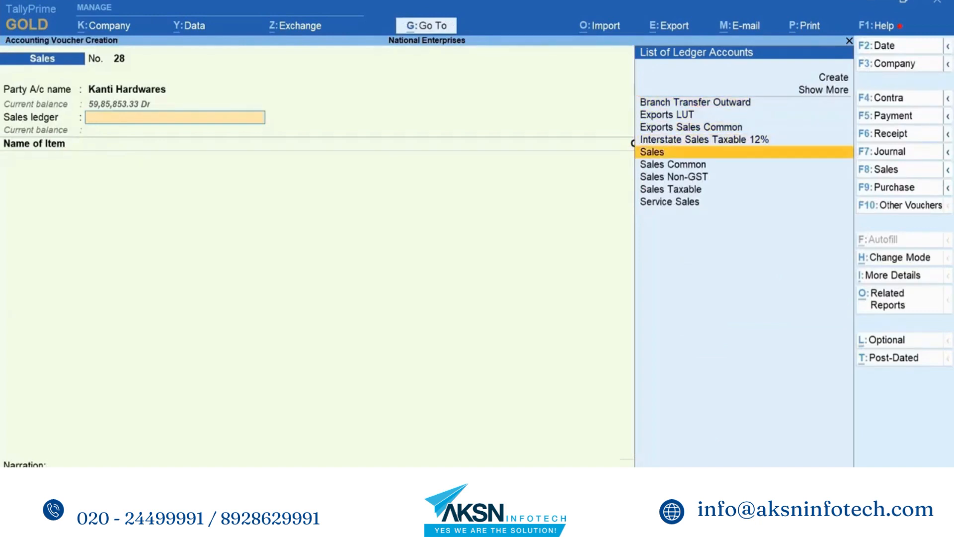
key(Return)
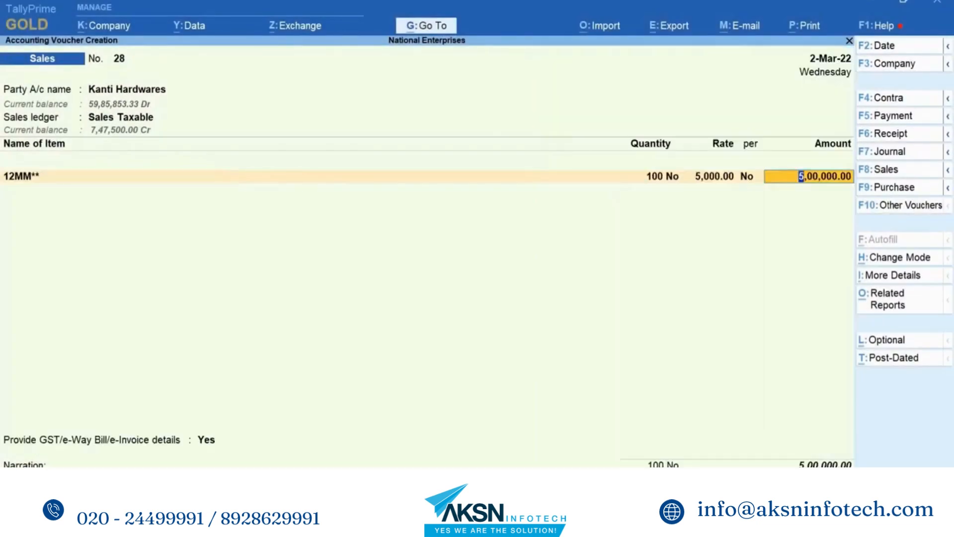
- Add the stock items 12MM** (100 No at 5,000.00) and 14mm*12 Steel (100.00 nos at 500.00)
key(Return)
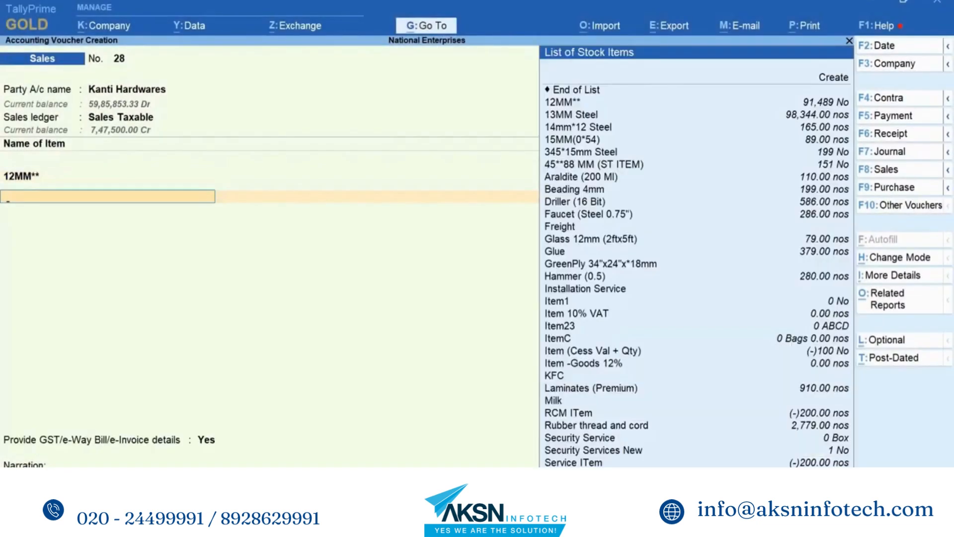
key(Down)
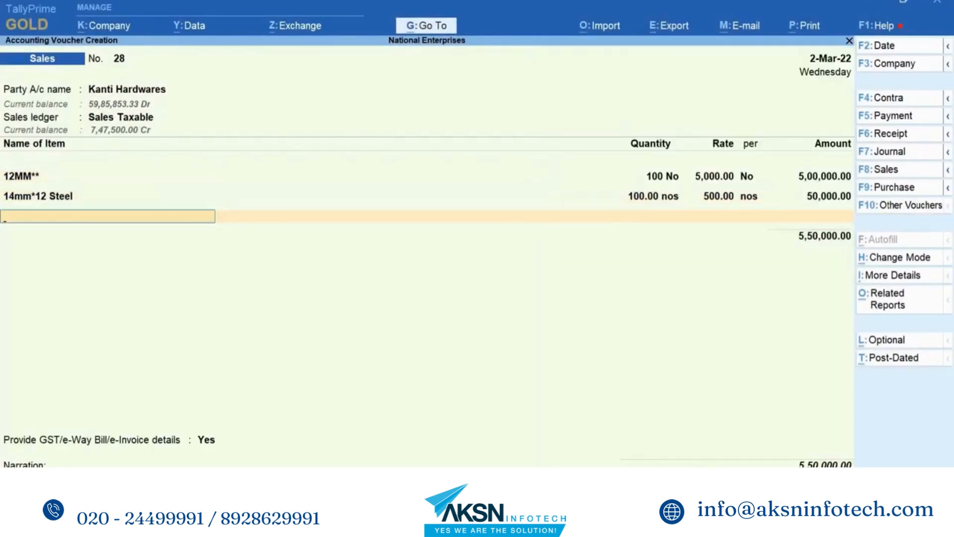
key(Return)
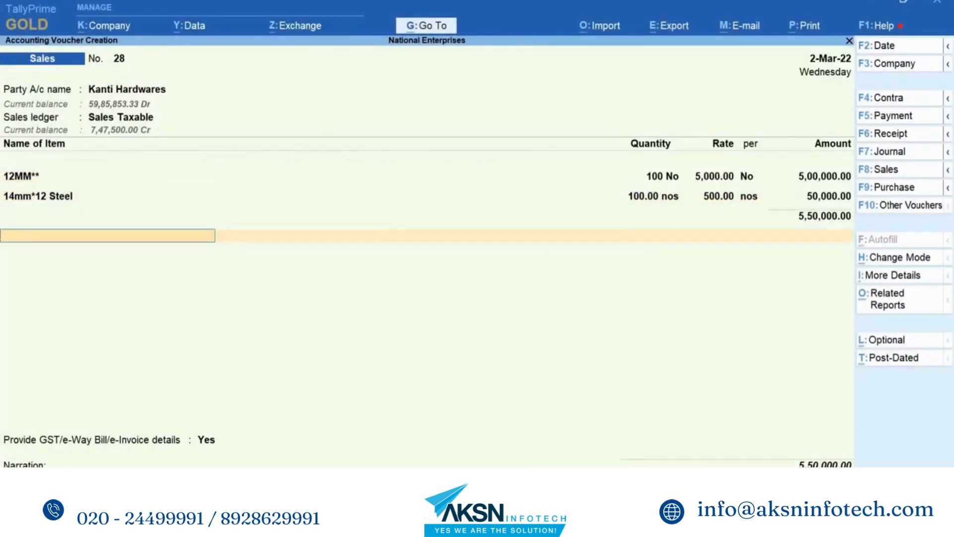
- Add the CGST and SGST tax ledgers below the stock items
text(Cg)
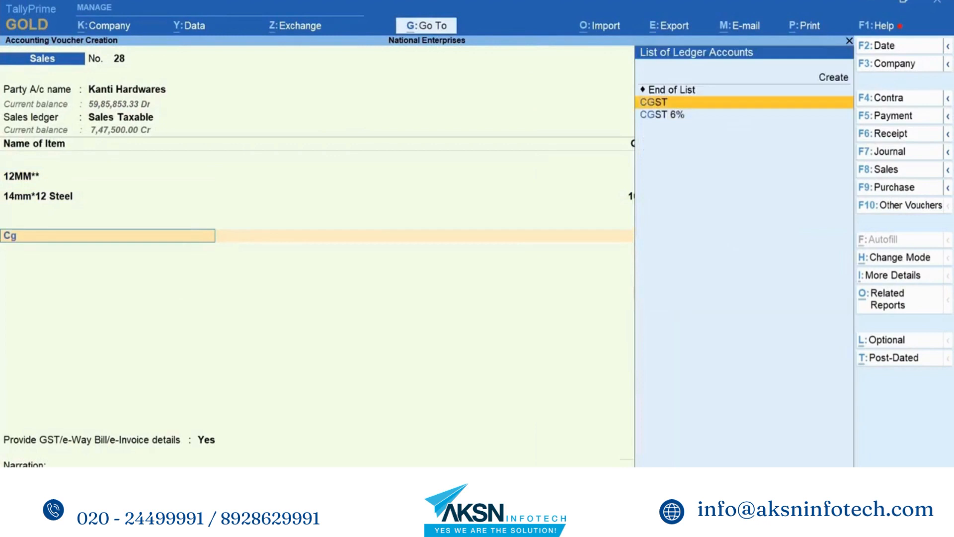
key(Return)
key(Return)
text(Sg)
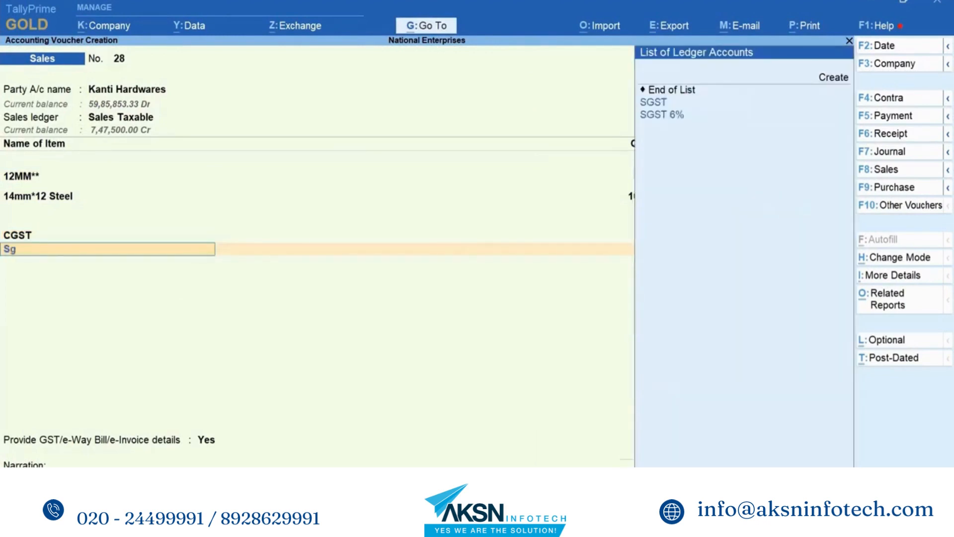
key(Return)
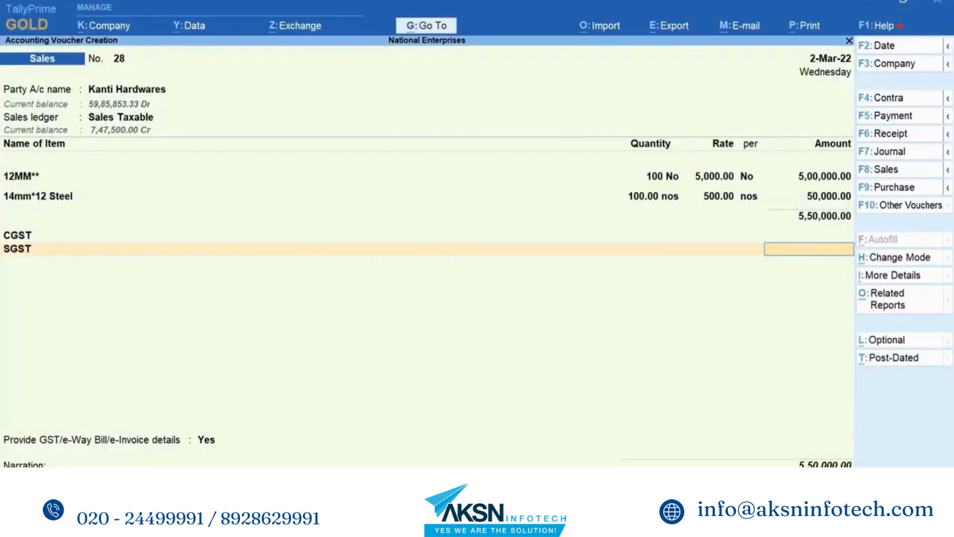
- Examine the voucher's GST tax analysis, including the tax breakdown of item 12MM**, and close it
key(alt+a)
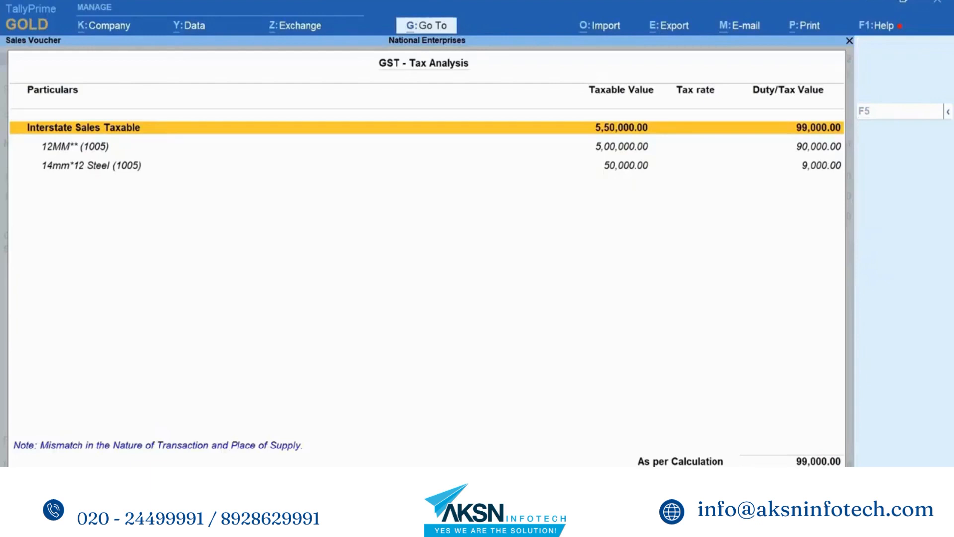
key(Down)
key(shift+Return)
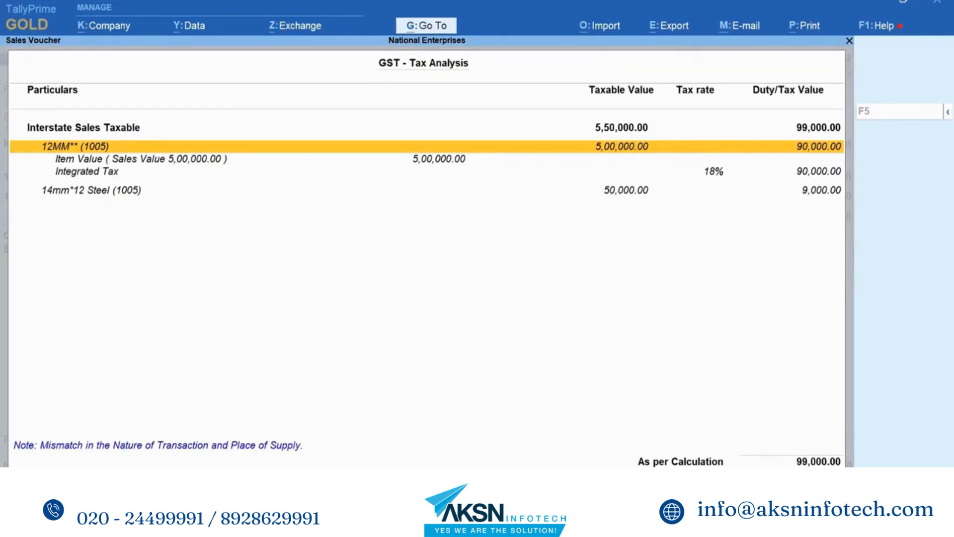
key(shift+Return)
key(Up)
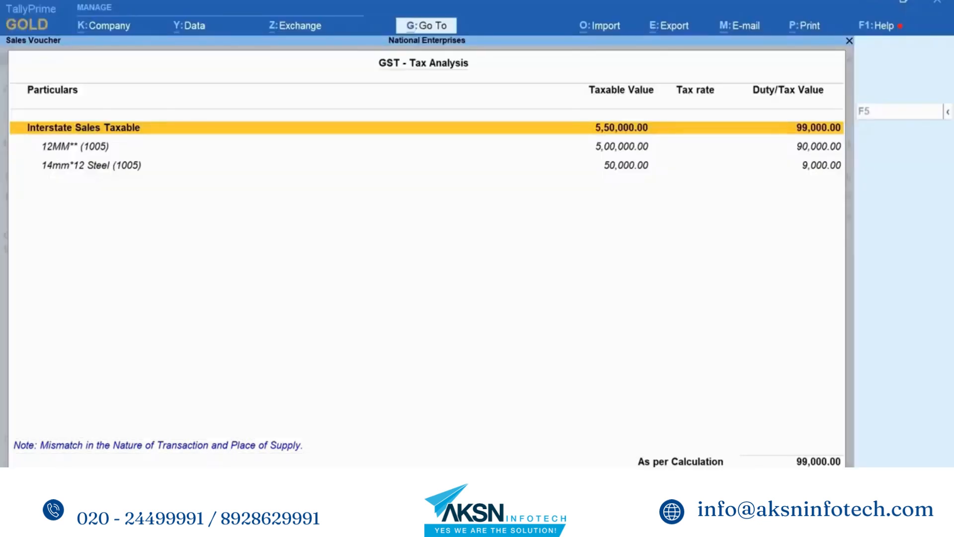
key(Escape)
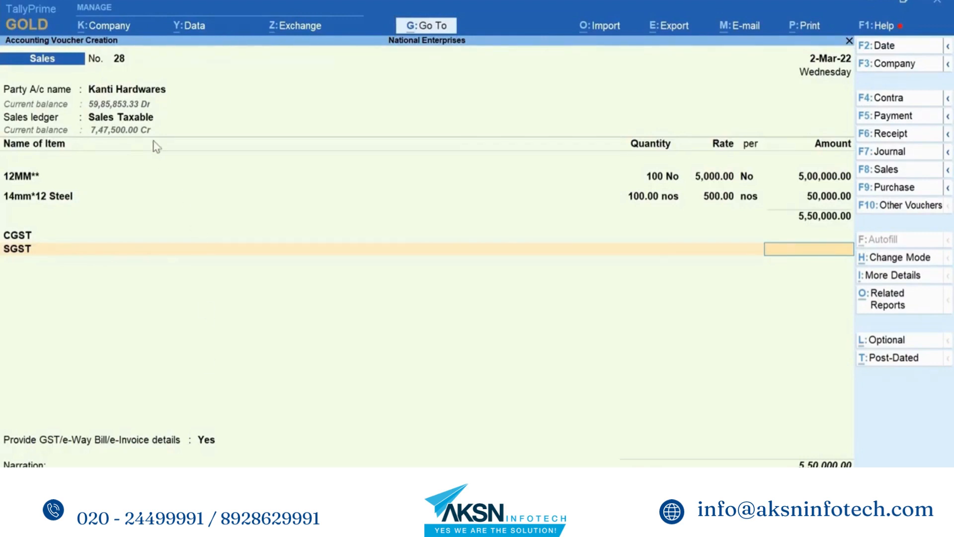
- Change the voucher's sales ledger to Sales and recalculate the CGST and SGST amounts
click(147, 124)
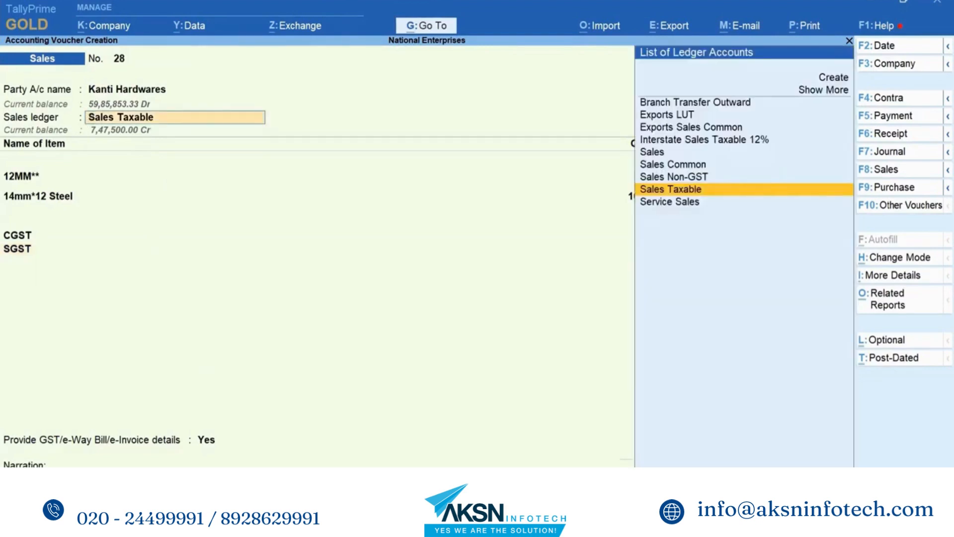
key(Up)
key(Up)
key(Up)
key(Return)
key(Return)
key(Return)
key(Return)
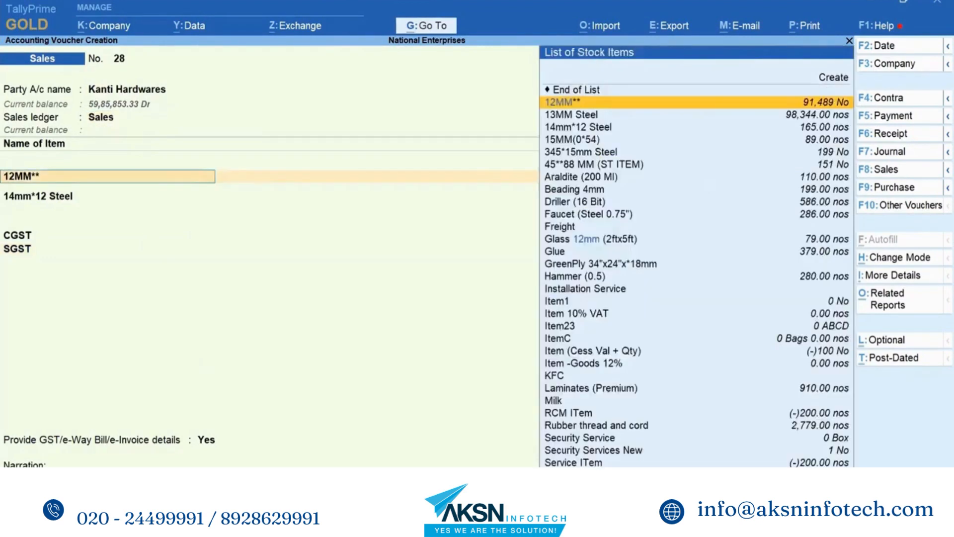
key(Return)
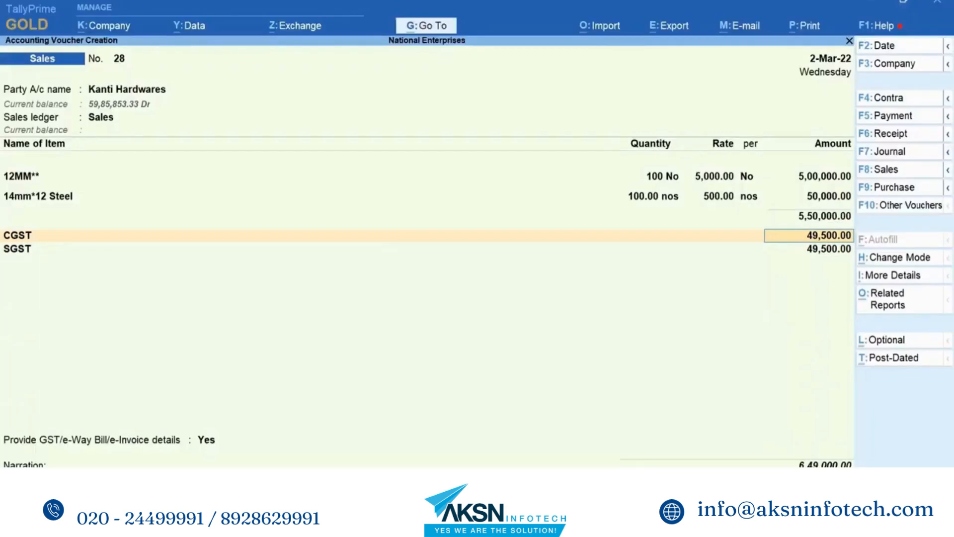
- Examine the voucher's detailed GST tax analysis for both steel items and close it
key(ctrl+o)
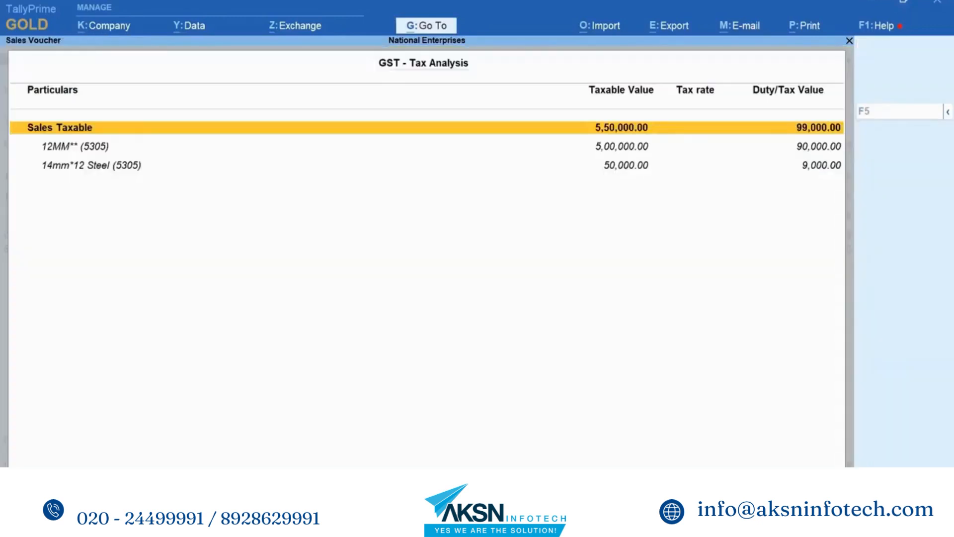
key(F5)
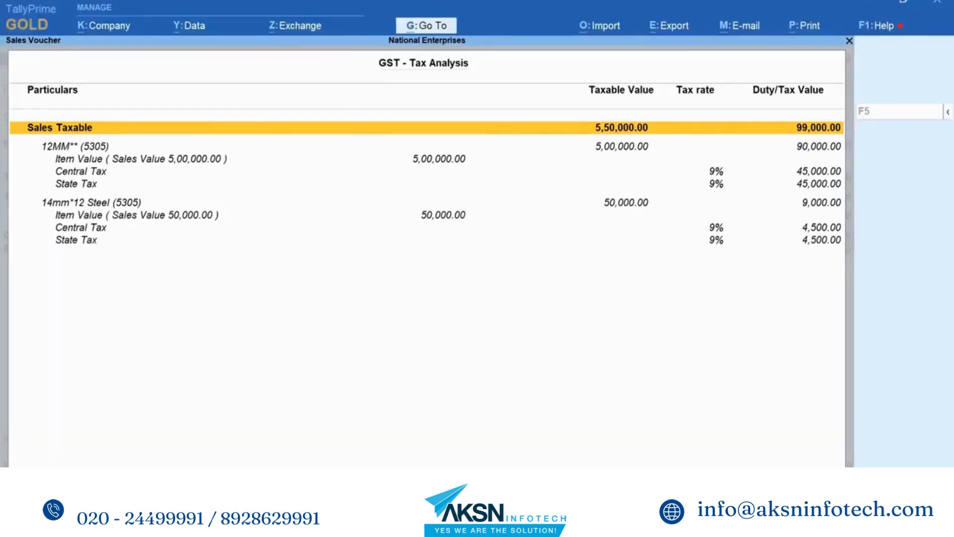
key(Escape)
key(Return)
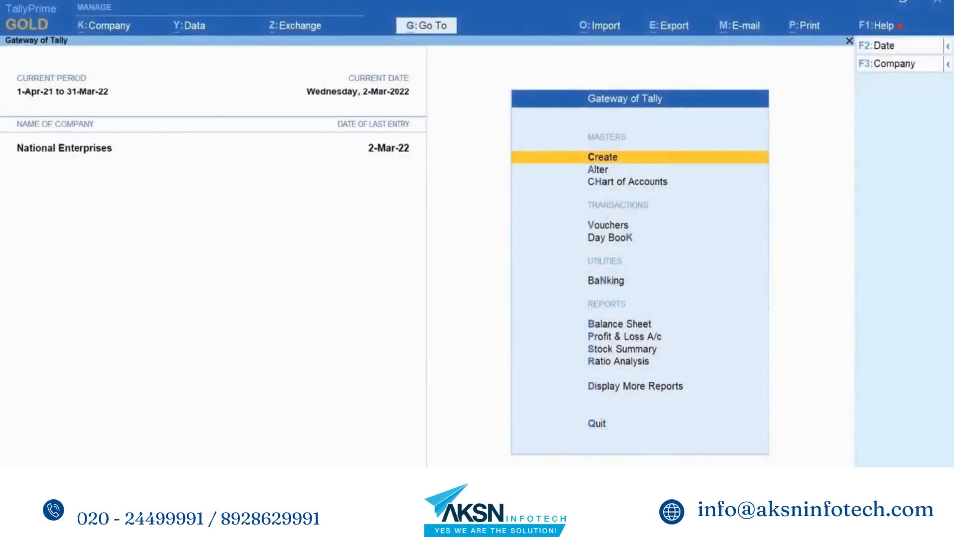
- Start a new sales voucher with Kiran Enterprises as the party and proceed to its party details
key(Down)
key(Down)
key(Down)
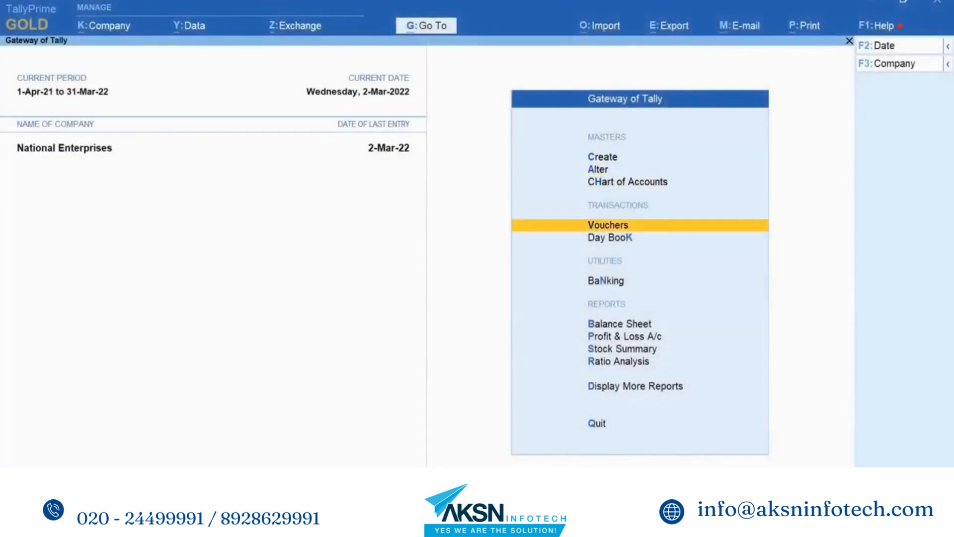
key(Return)
key(Down)
key(Down)
key(Down)
key(Down)
key(Down)
key(Down)
key(Down)
key(Down)
key(Down)
key(Down)
key(Down)
key(Down)
key(Down)
key(Down)
key(Down)
key(Down)
key(Down)
key(Down)
key(Down)
key(Down)
key(Down)
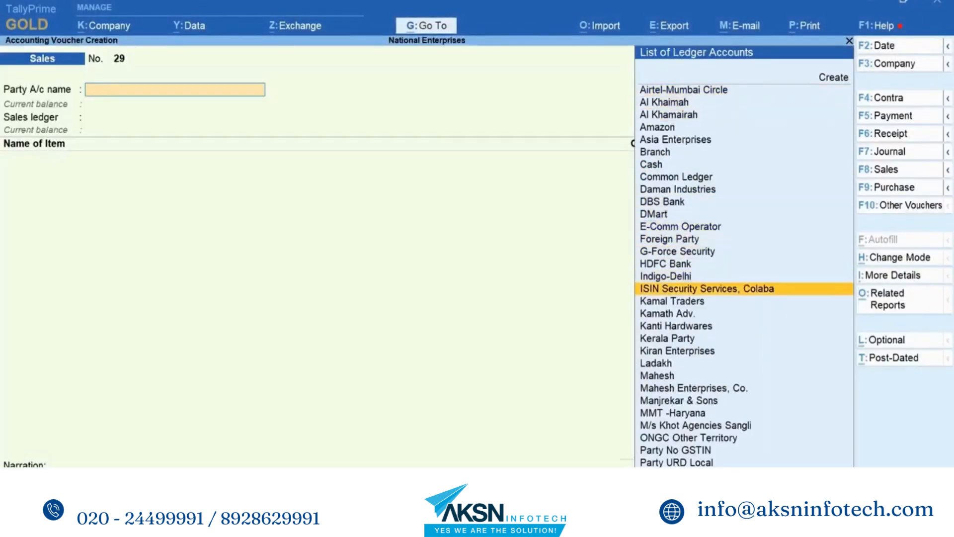
key(Return)
key(ctrl+a)
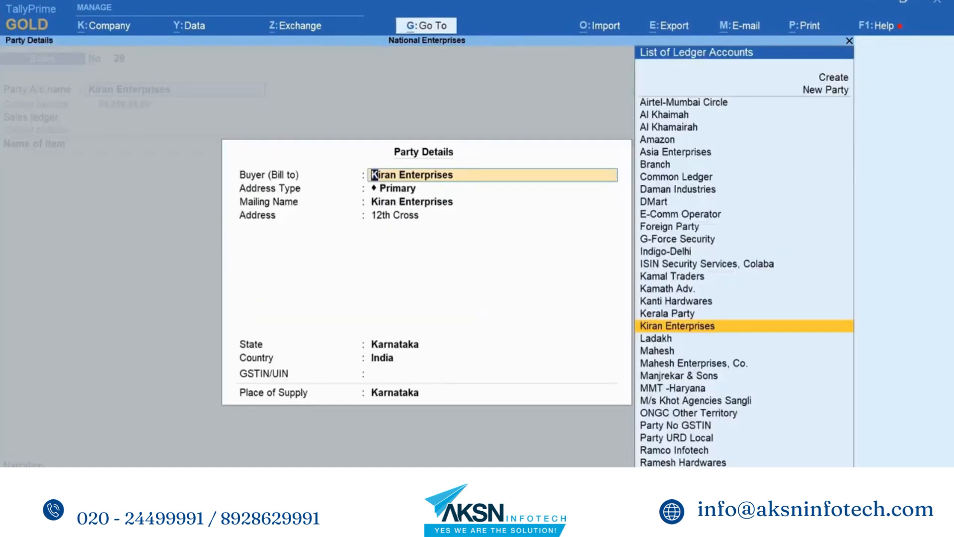
- Set the place of supply in the Kiran Enterprises party details to Maharashtra and accept the details
key(Return)
key(Return)
key(Return)
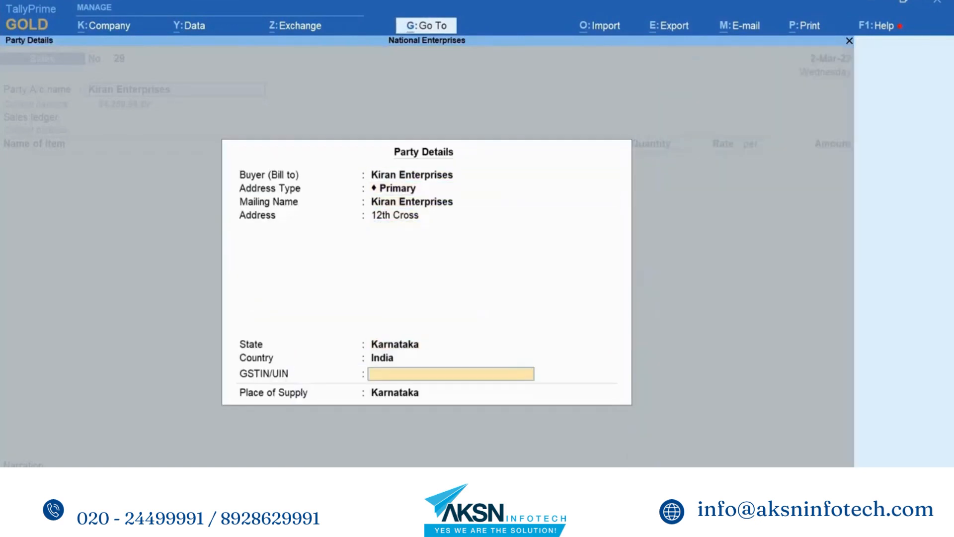
key(Return)
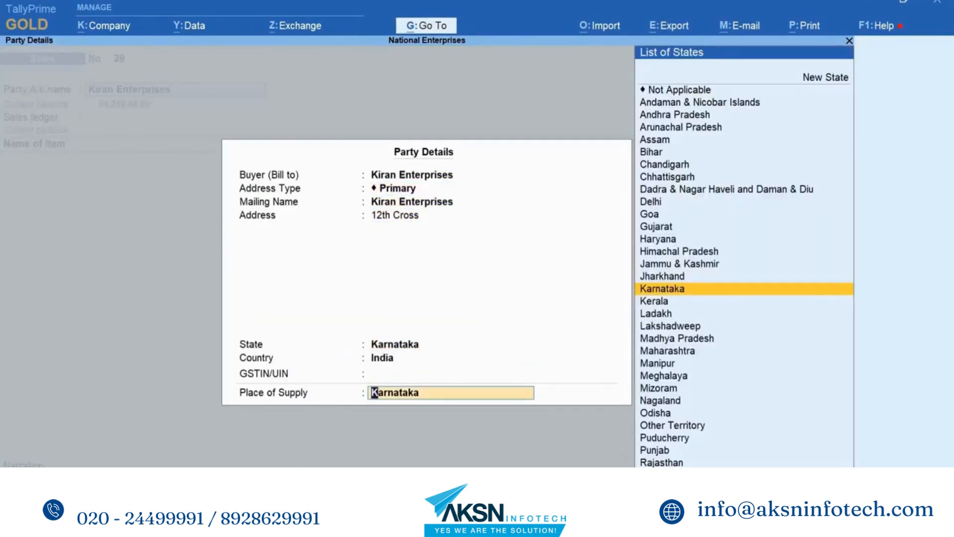
key(Down)
key(Down)
key(Down)
key(Down)
key(Down)
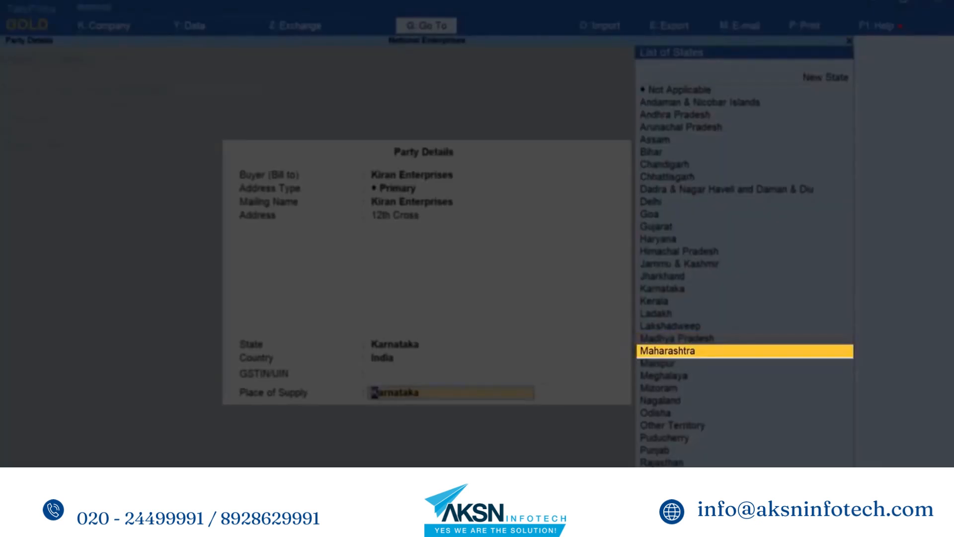
key(Return)
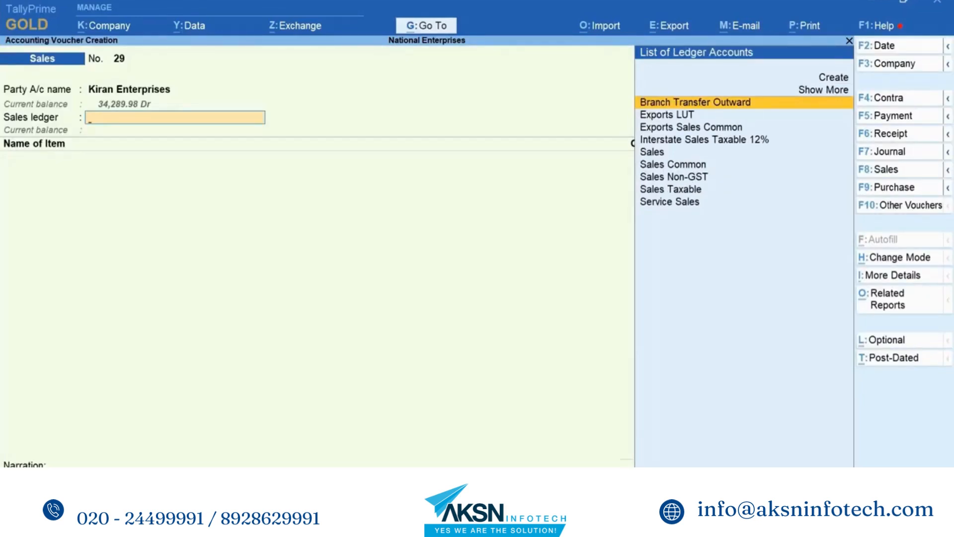
- Choose the Sales ledger and enter 100 No of 12MM** at 5,000 and 50 nos of 14mm*12 Steel at 500
key(Down)
key(Down)
key(Down)
key(Down)
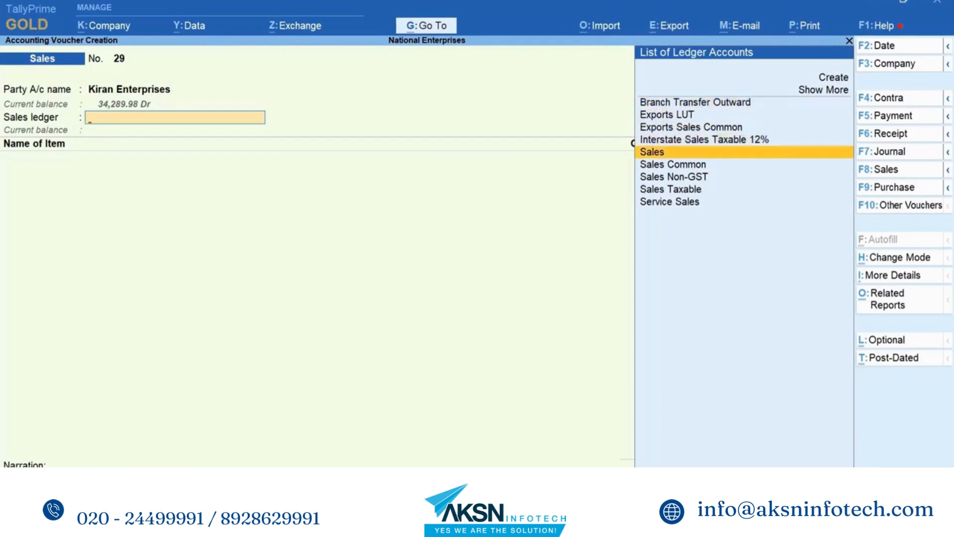
key(Return)
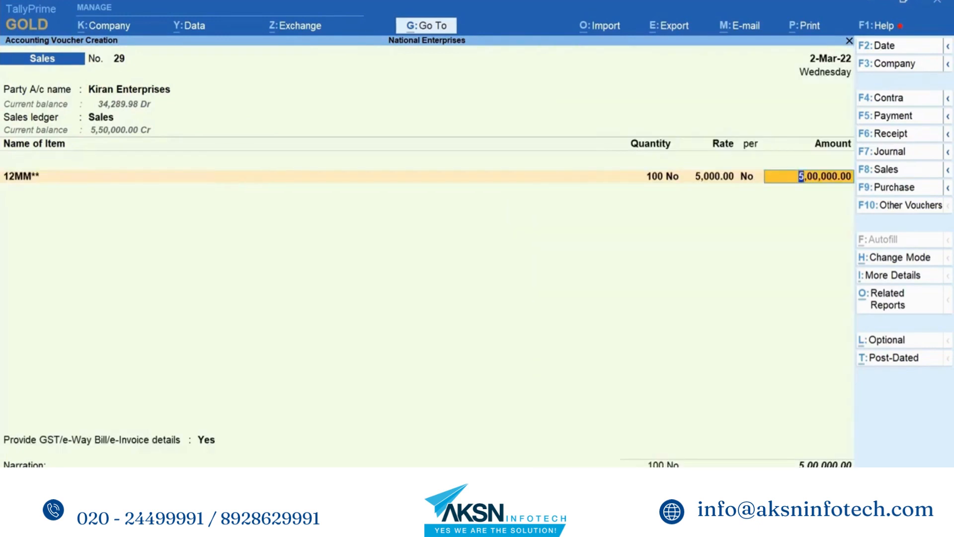
key(Return)
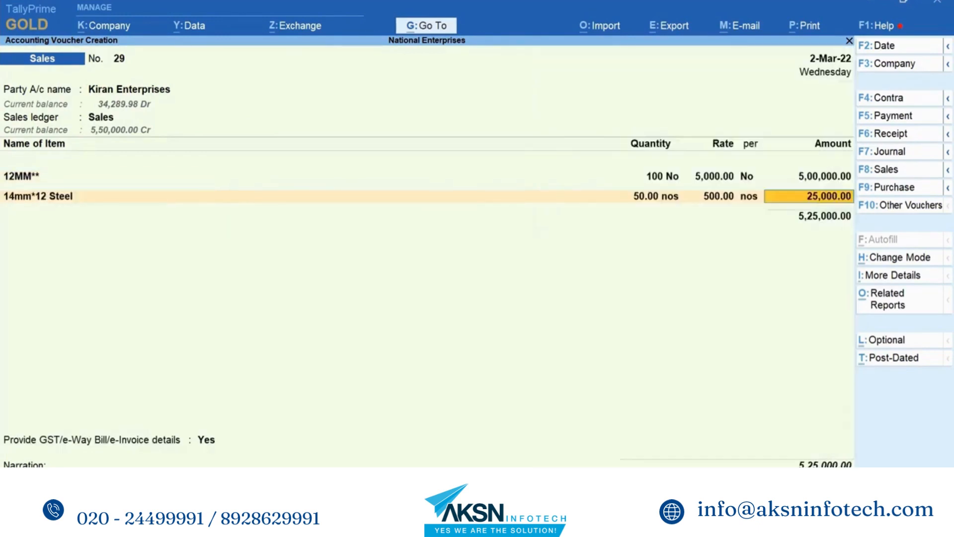
key(Return)
key(Return)
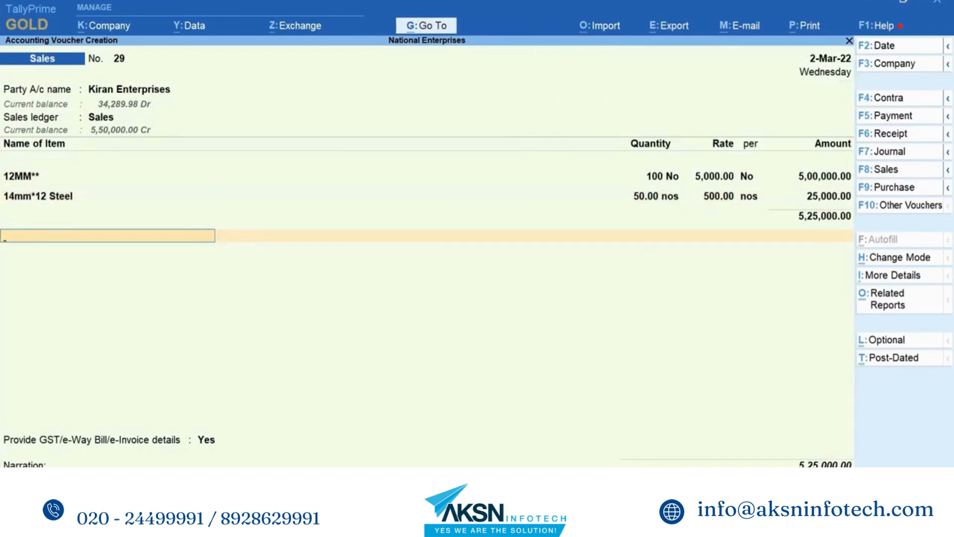
- Add the IGST ledger below the two stock items in the sales voucher
text(I)
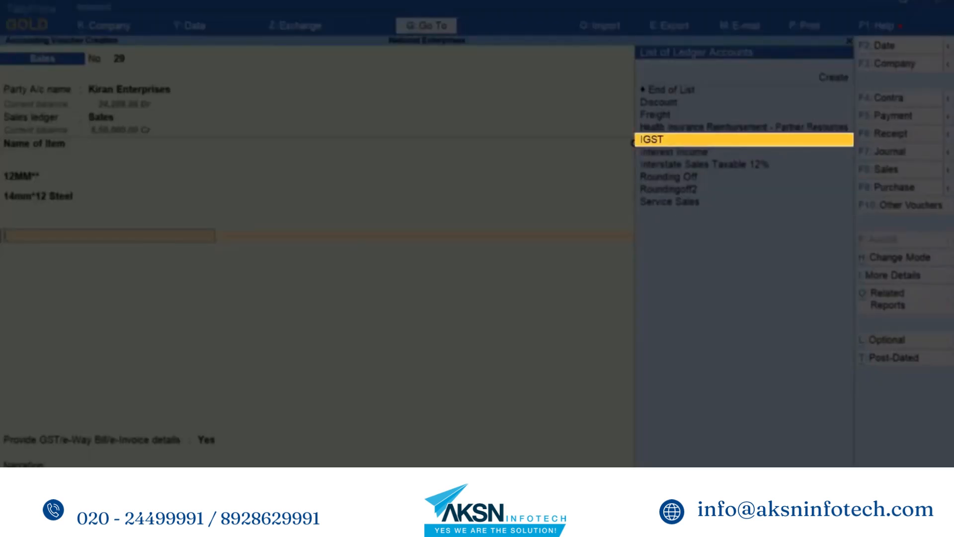
key(Return)
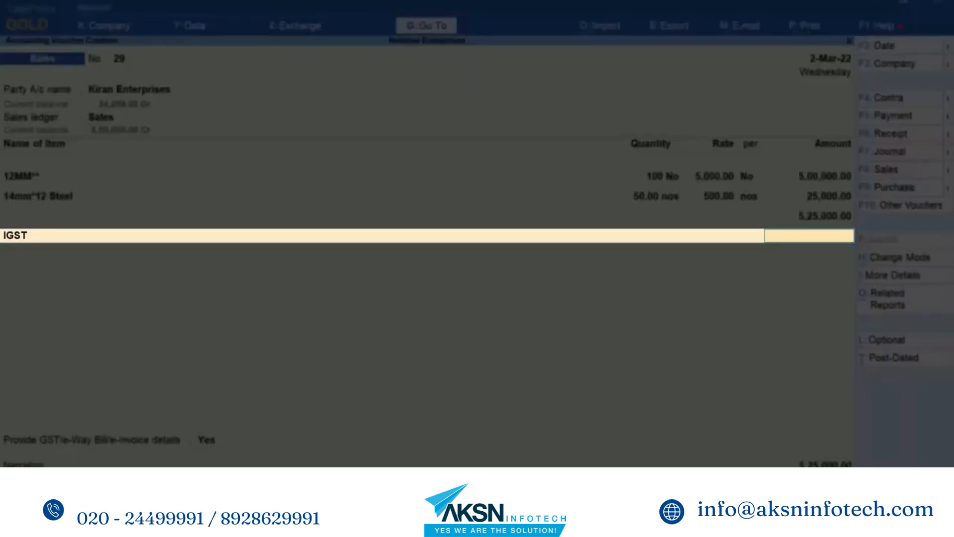
key(Return)
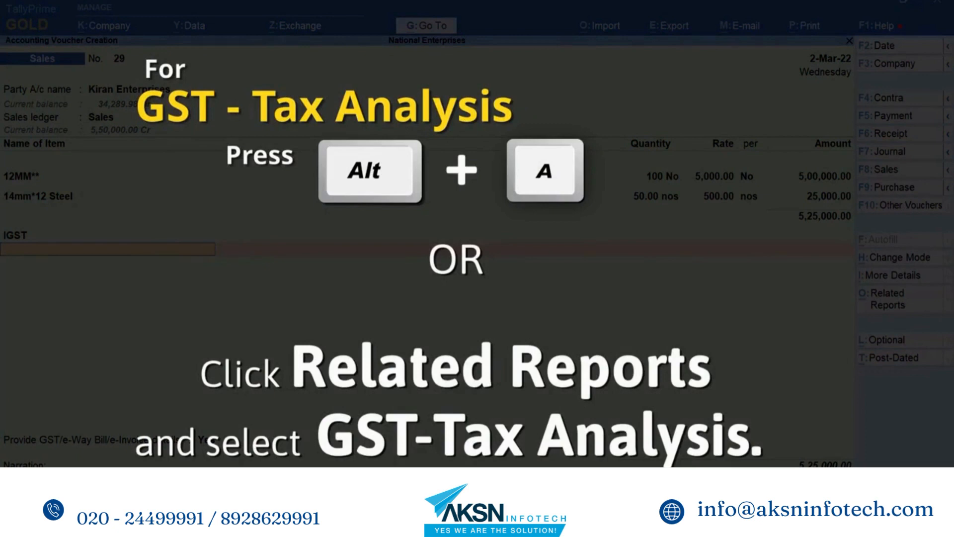
- Examine the voucher's detailed GST tax analysis, including the note on nature of transaction and place of supply, and close it
key(alt+a)
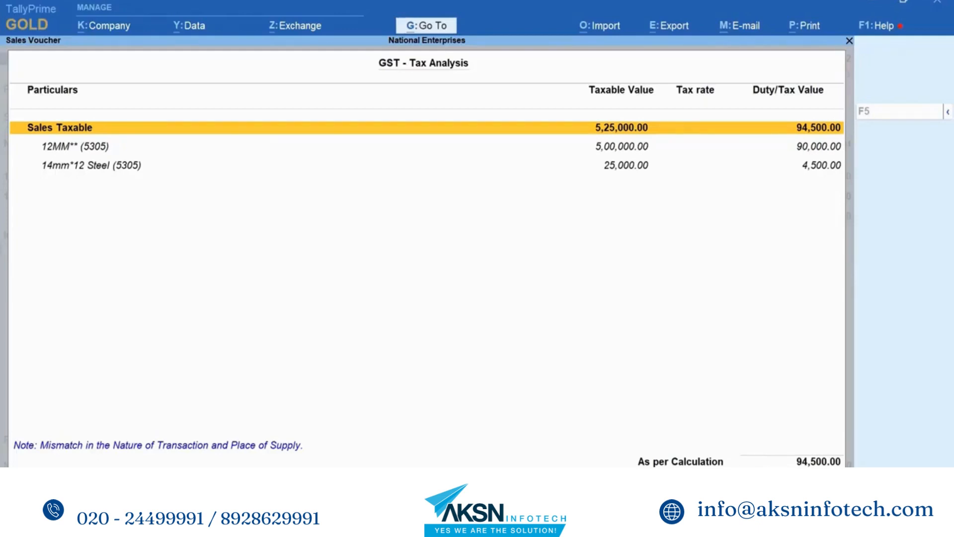
key(F5)
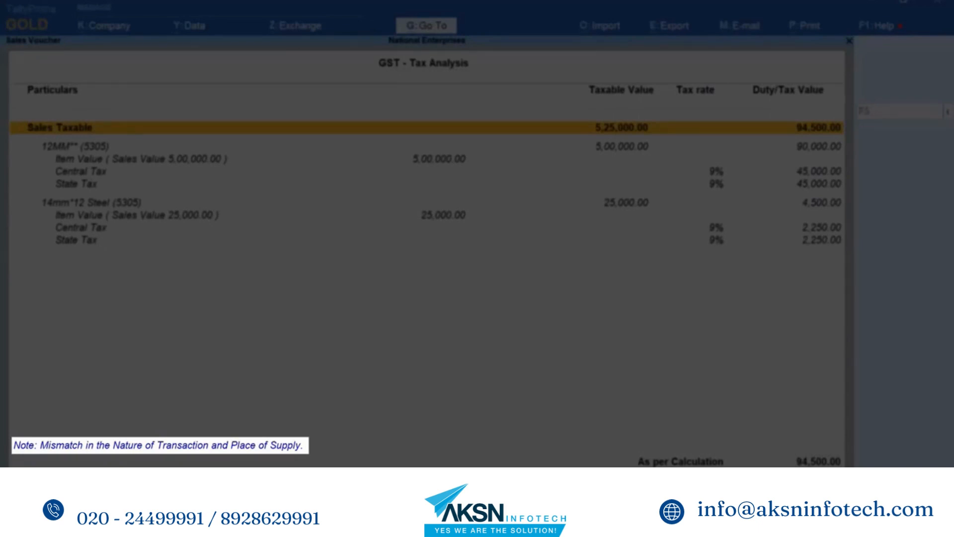
key(Escape)
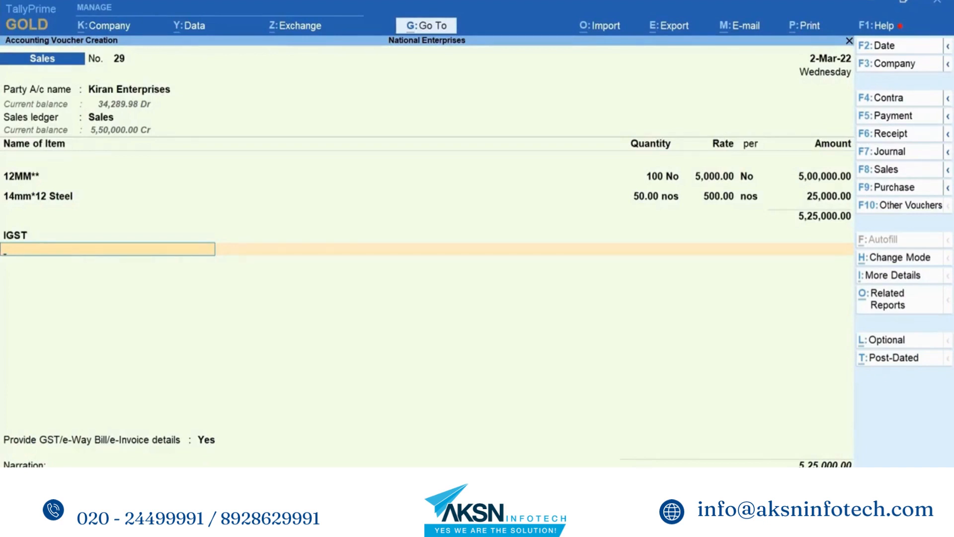
- Reopen the party details of Kiran Enterprises and change the place of supply to Karnataka
click(140, 95)
key(Return)
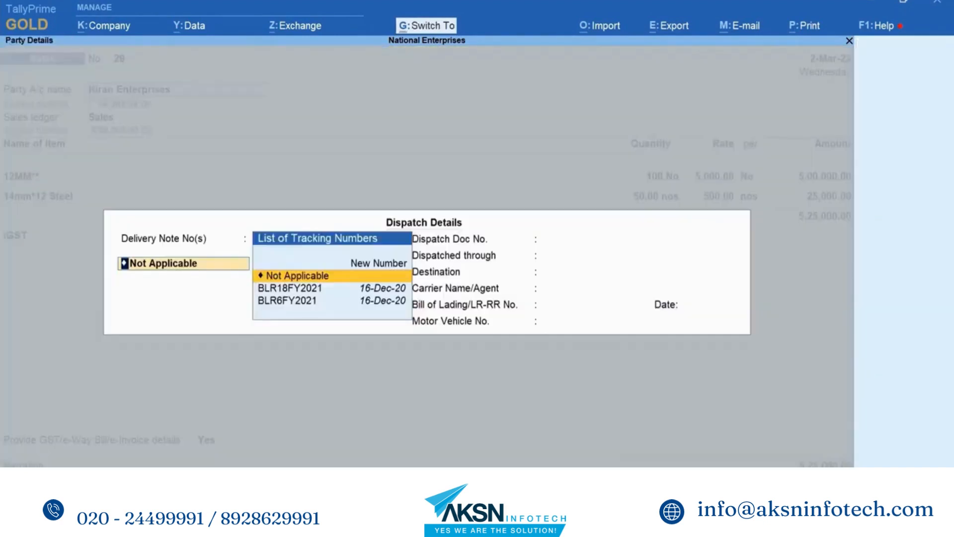
key(ctrl+a)
key(Return)
key(Return)
key(Return)
key(Return)
key(Return)
key(Return)
key(Return)
key(Up)
key(Up)
key(Up)
key(Up)
key(Up)
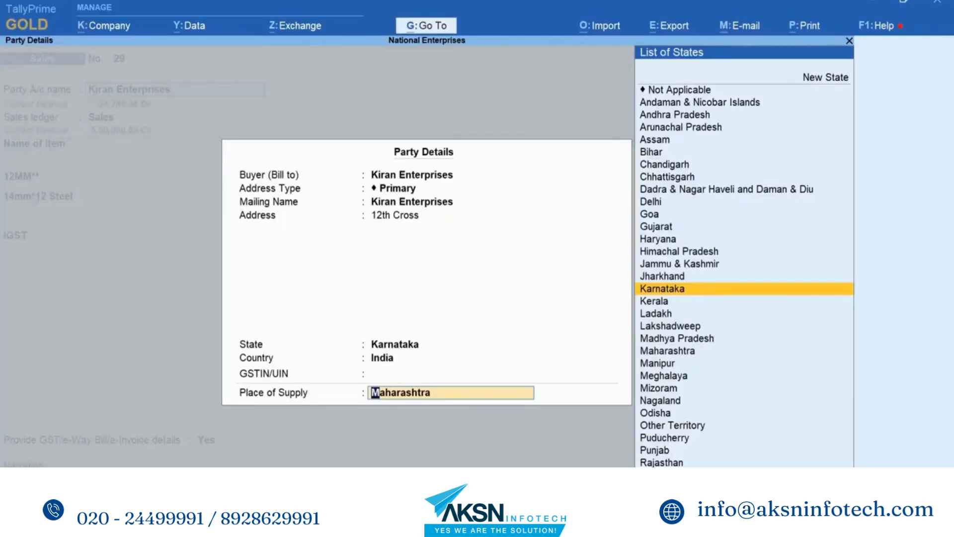
key(Return)
key(Return)
key(Return)
key(Return)
key(Return)
key(Return)
key(Return)
key(Return)
key(Return)
key(Return)
key(Return)
key(Return)
key(Return)
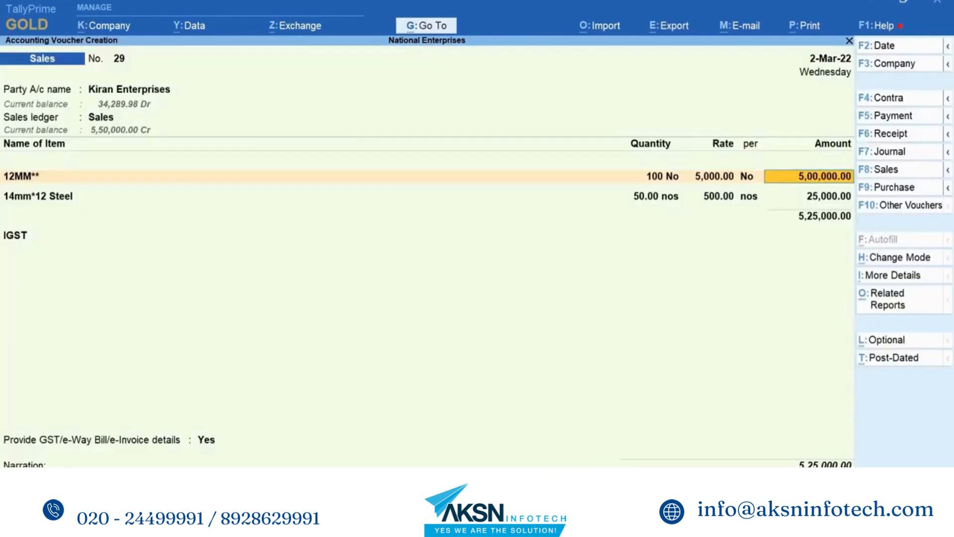
- Replace the voucher's IGST line with the CGST ledger and add the SGST ledger below it
key(Up)
key(Up)
key(Up)
key(Up)
key(Up)
key(Up)
key(Up)
key(Up)
key(Up)
key(Return)
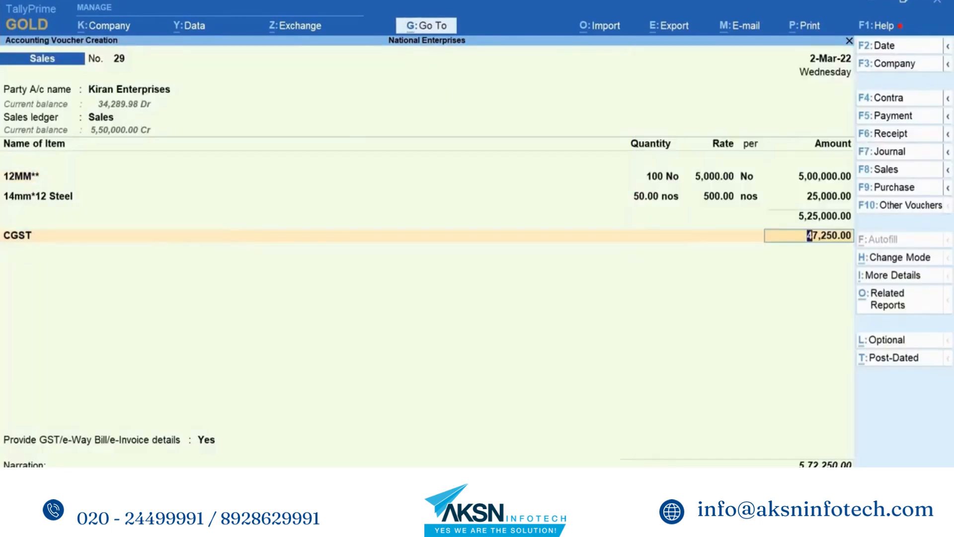
key(Return)
text(Sg)
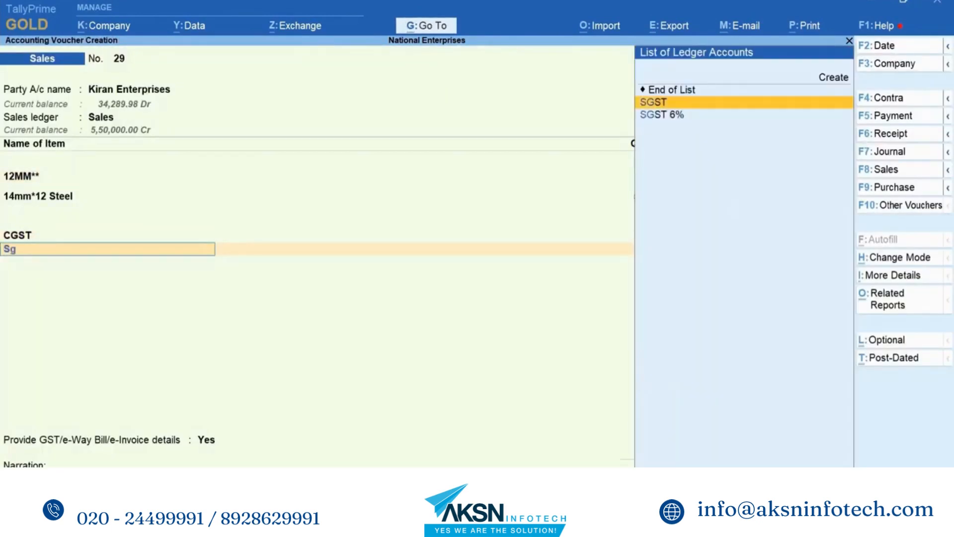
key(Return)
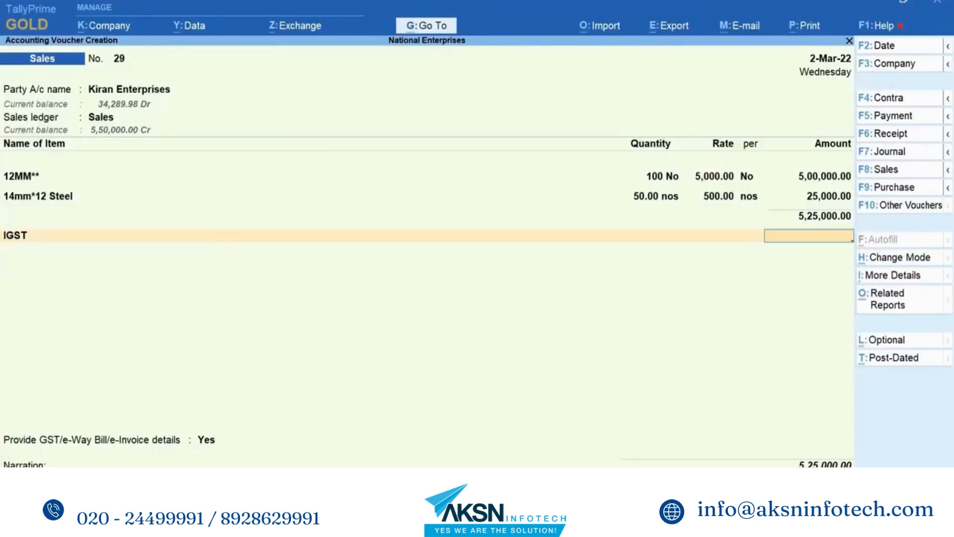
- Change the voucher's sales ledger to Sales Taxable and recalculate the IGST amount
click(101, 118)
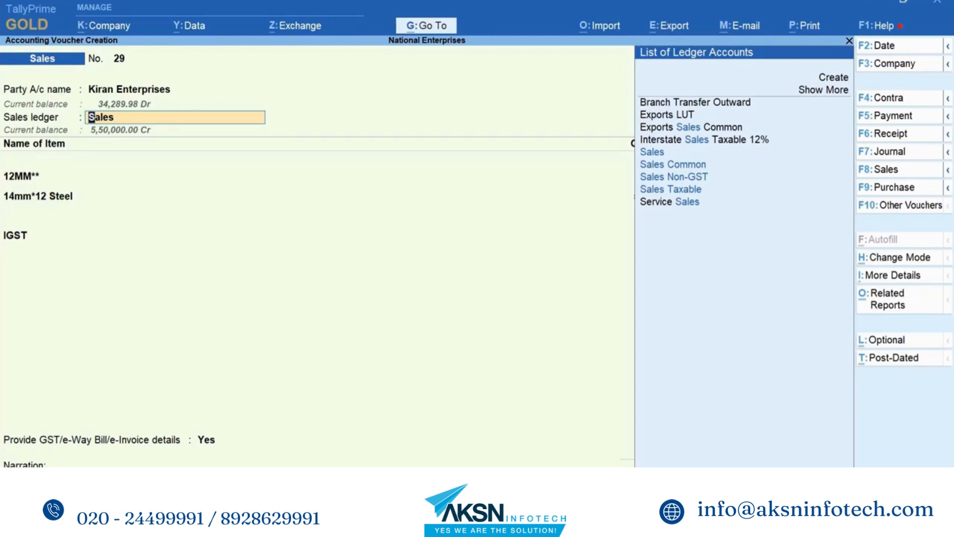
key(Down)
key(Down)
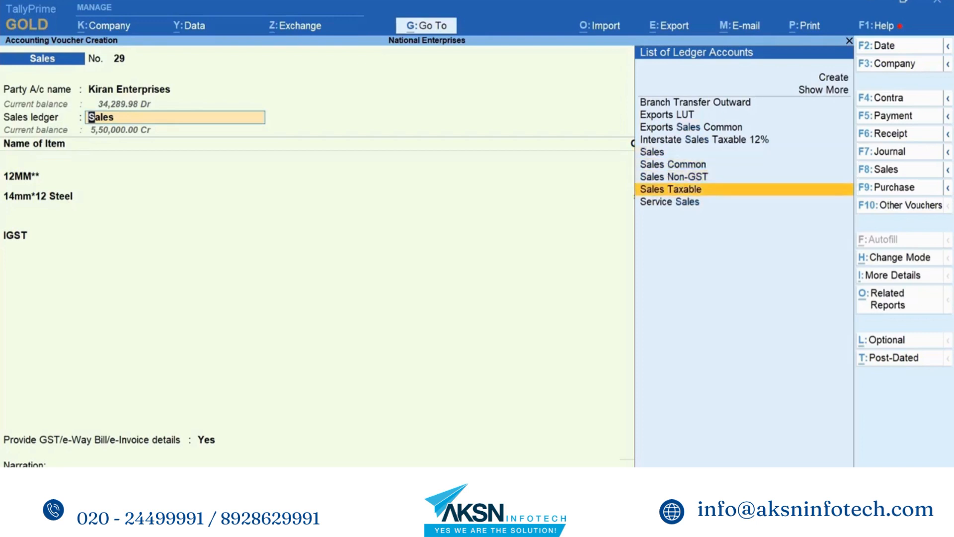
key(Return)
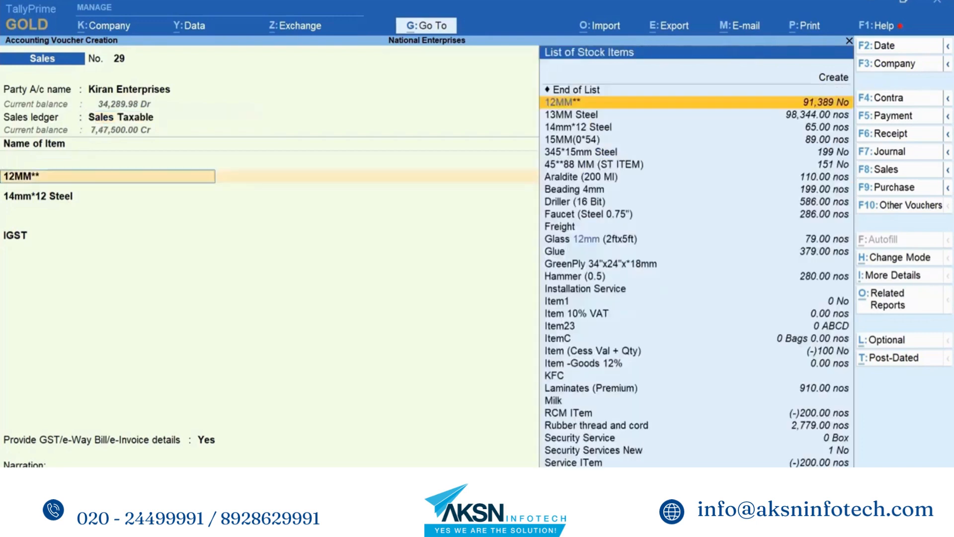
key(Return)
key(Return)
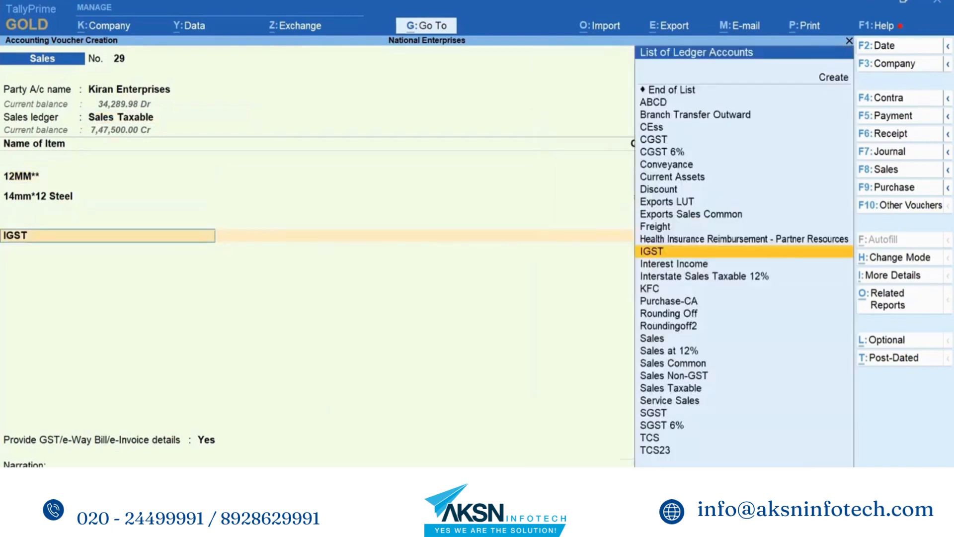
key(Return)
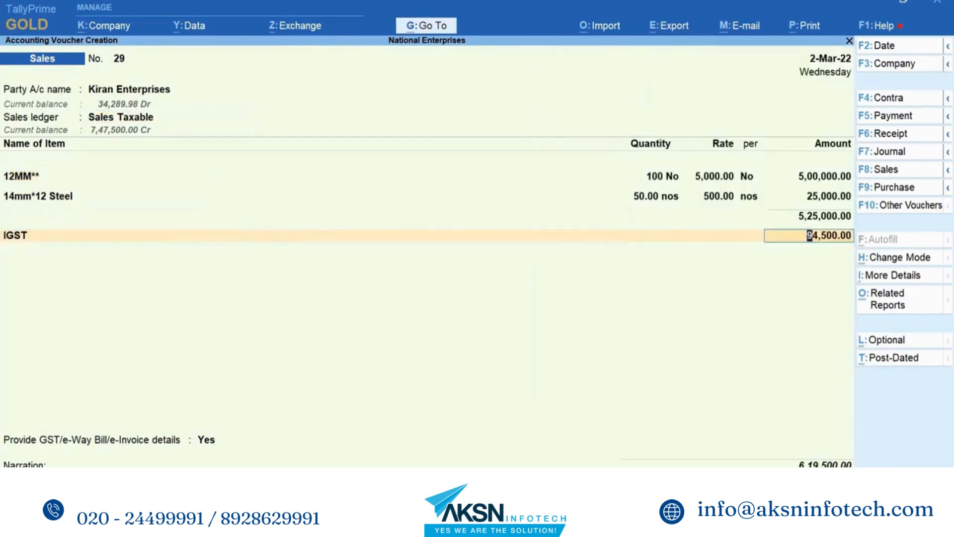
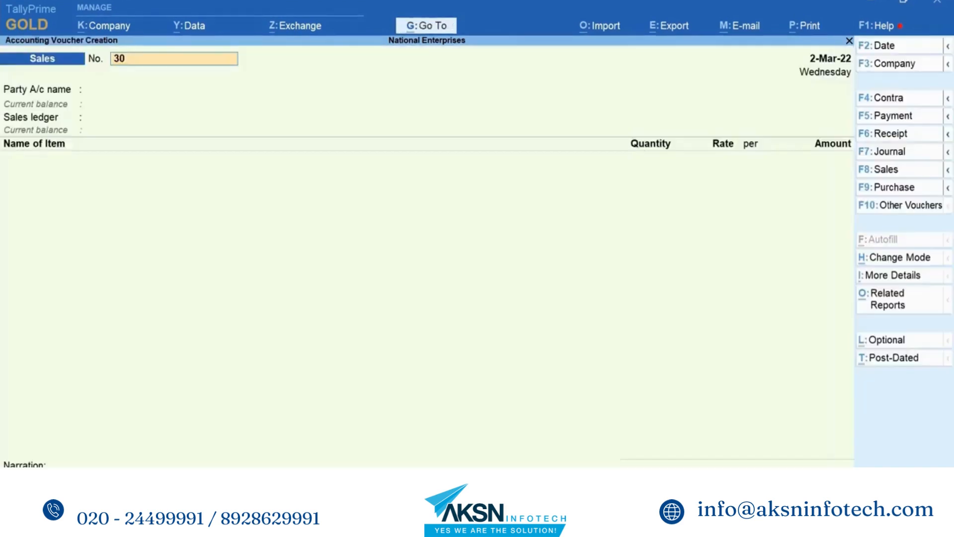
- Choose Kamal Traders as the party of sales voucher 30 and accept its dispatch and party details
key(Return)
key(Down)
key(Down)
key(Down)
key(Down)
key(Down)
key(Down)
key(Down)
key(Down)
key(Down)
key(Down)
key(Down)
key(Down)
key(Down)
key(Down)
key(Down)
key(Down)
key(Down)
key(Return)
key(ctrl+a)
key(ctrl+a)
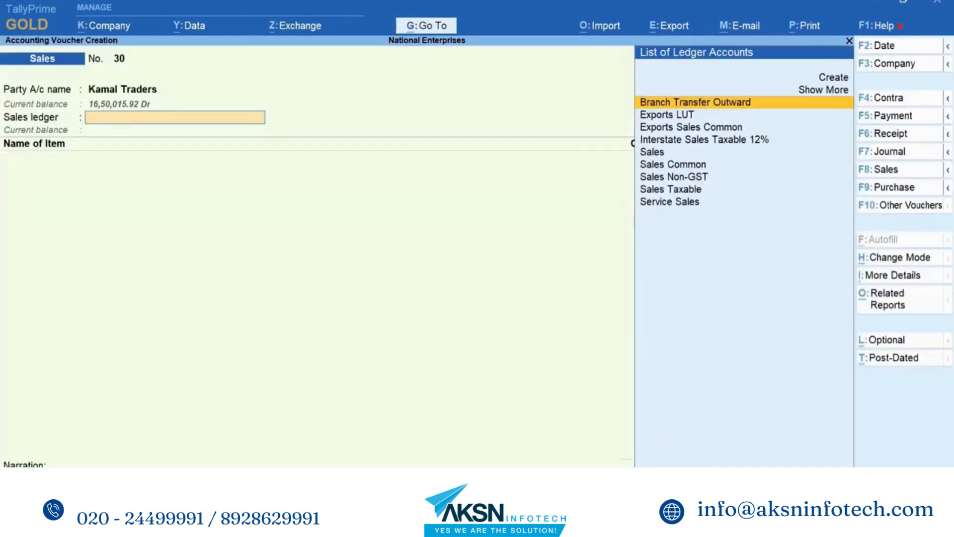
- Select Sales as the sales ledger and classify its nature of transaction as Interstate Sales Taxable
key(Down)
key(Down)
key(Down)
key(Down)
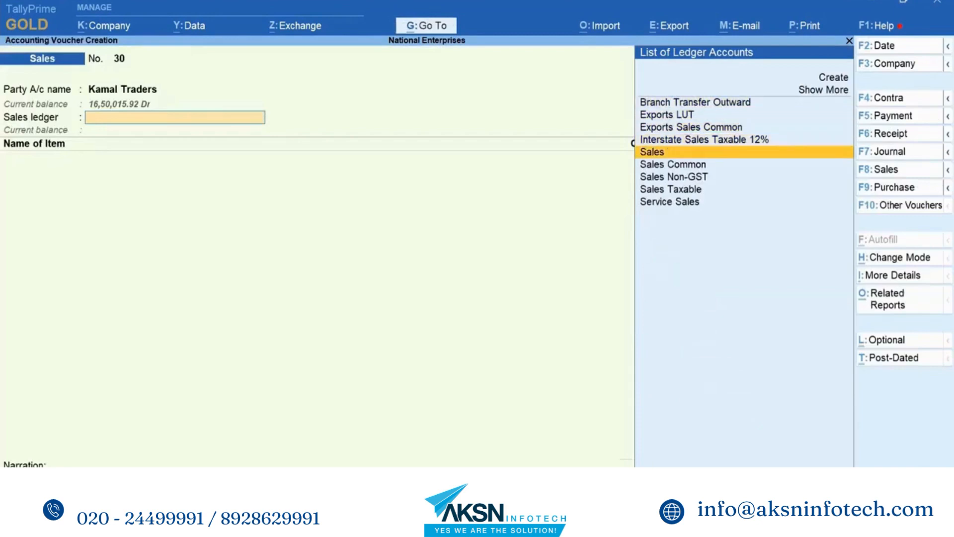
key(Return)
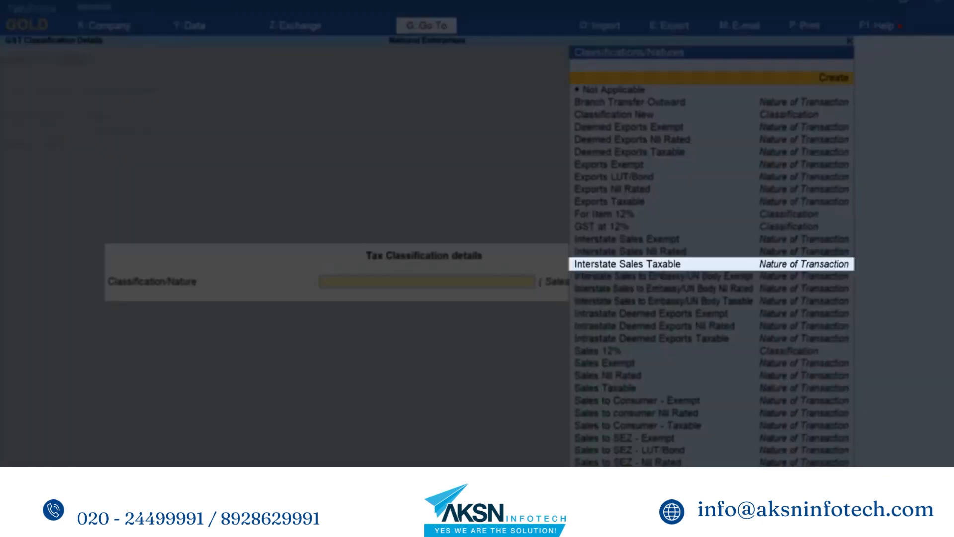
key(Down)
key(Down)
key(Down)
key(Down)
key(Down)
key(Down)
key(Down)
key(Down)
key(Down)
key(Down)
key(Down)
key(Down)
key(Down)
key(Down)
key(Down)
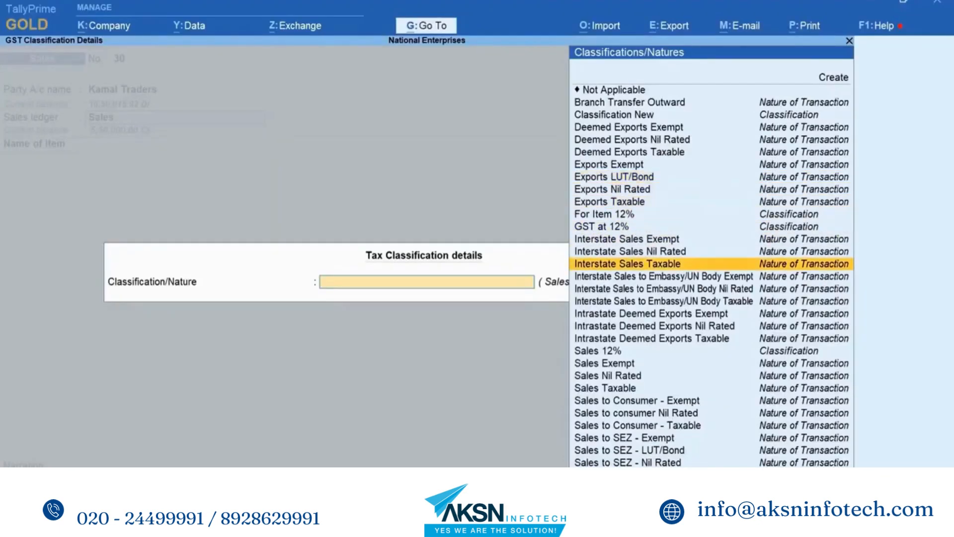
key(Return)
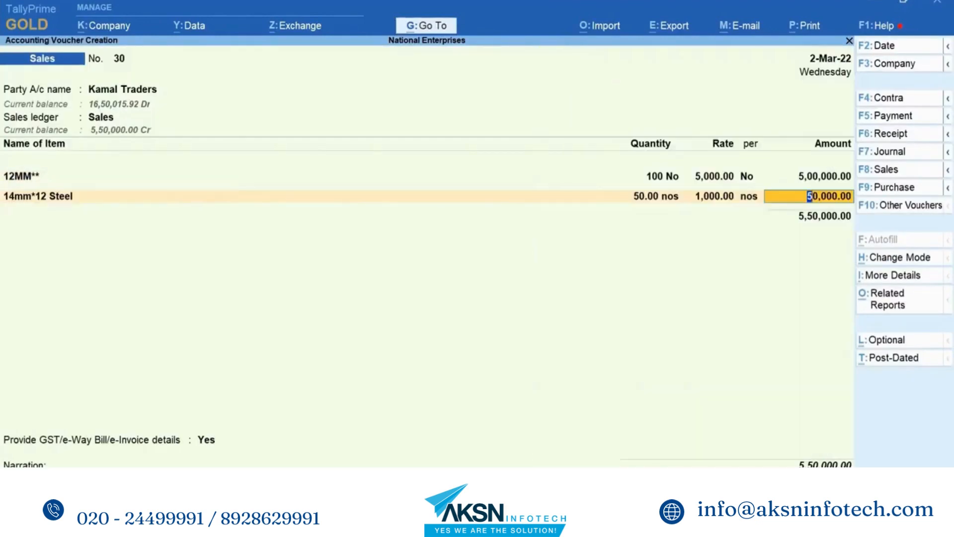
- Enter 100 No of 12MM** at 5,000 and 50 nos of 14mm*12 Steel at 1,000, and add the CGST and SGST ledgers
key(Return)
key(Return)
text(Cg)
key(Return)
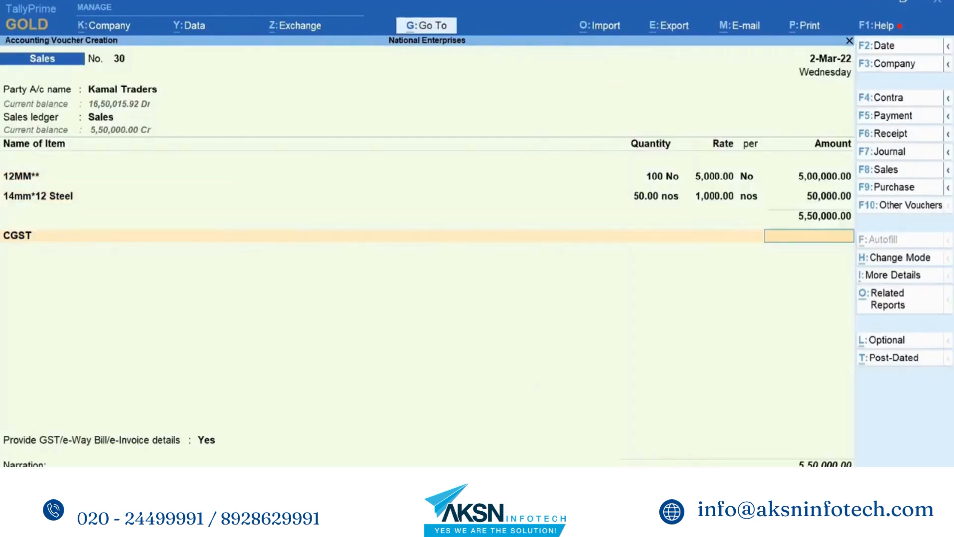
key(Return)
text(Sg)
key(Return)
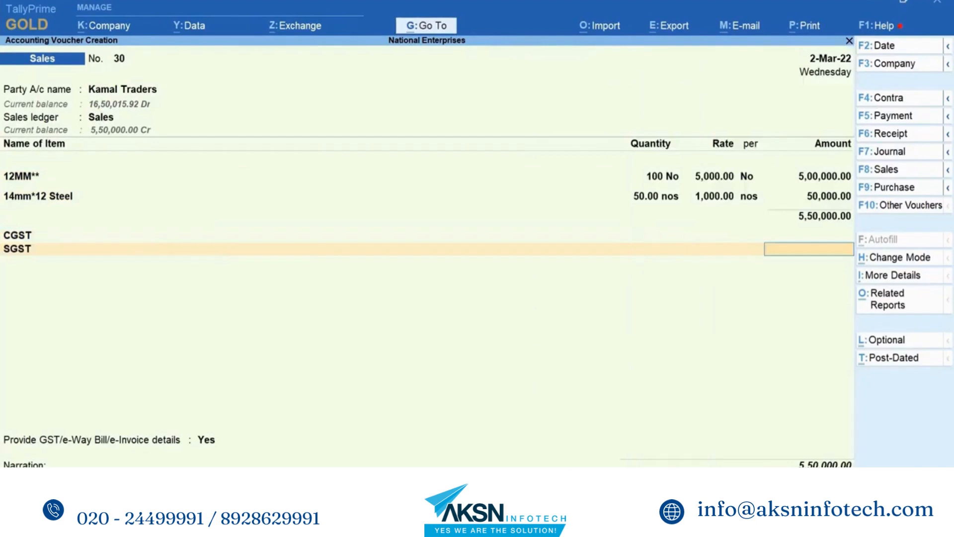
key(Return)
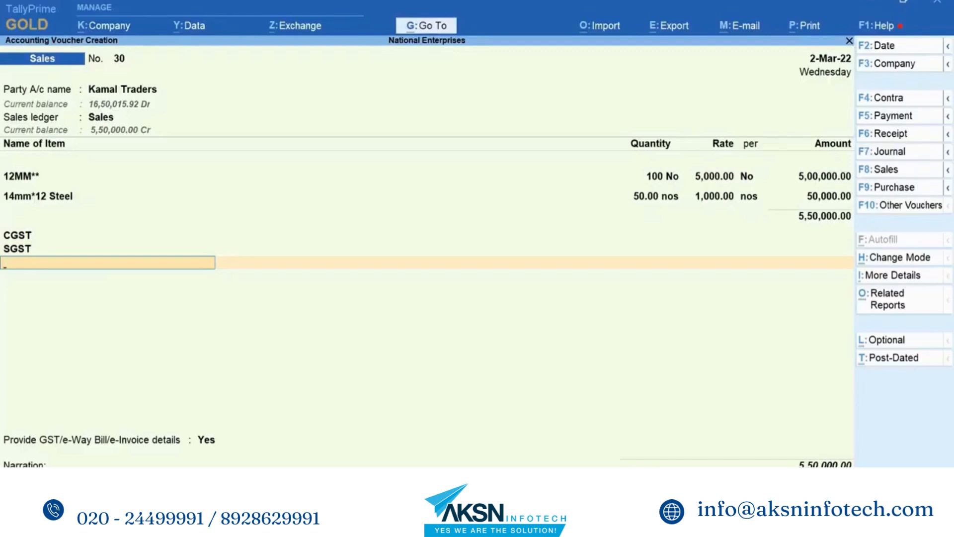
- Examine the voucher's detailed GST tax analysis for both items and close it
key(ctrl+o)
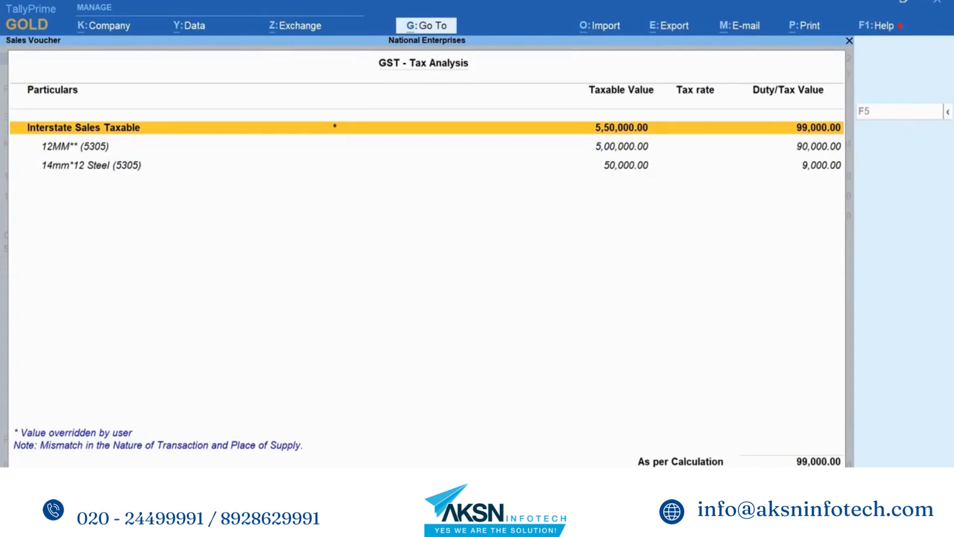
key(alt+F5)
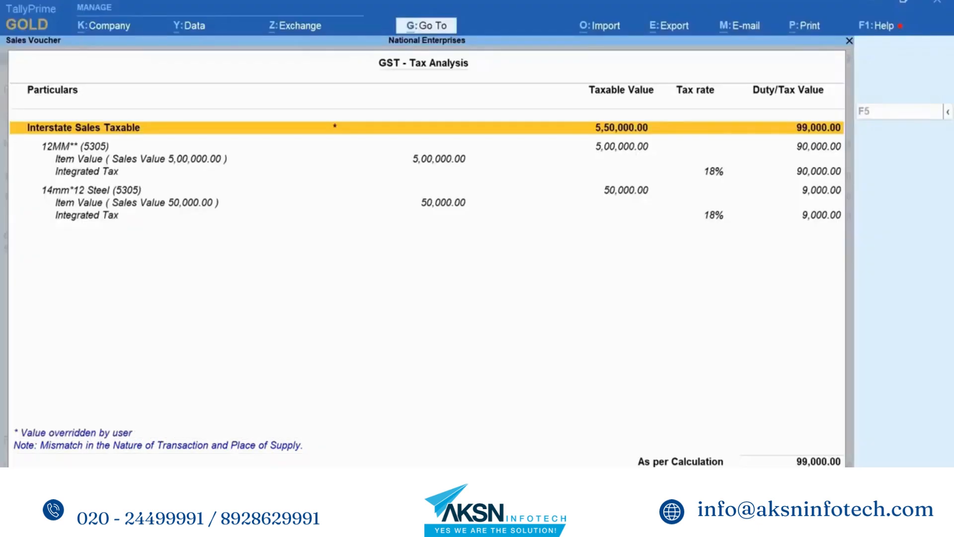
key(Escape)
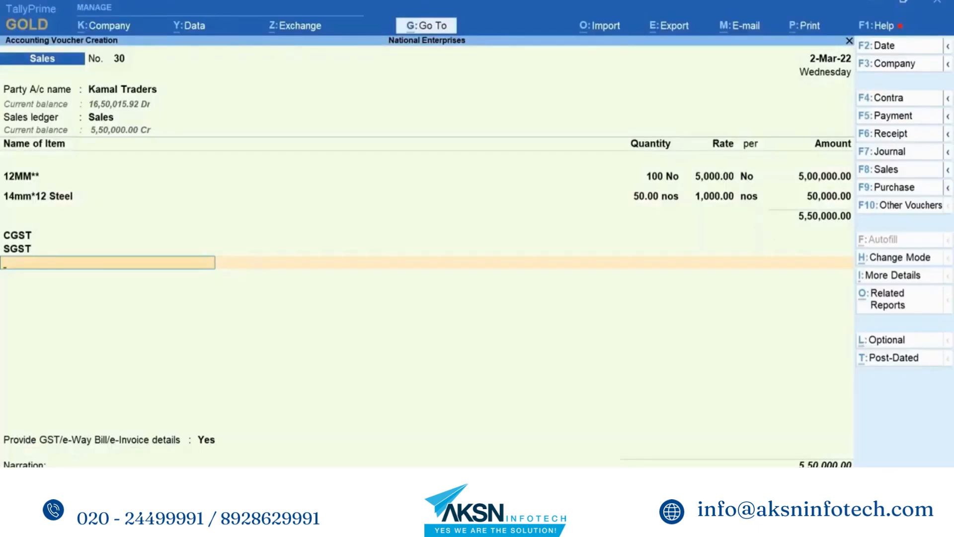
- Remove the SGST line from the Kamal Traders voucher and replace CGST with the IGST ledger
key(BackSpace)
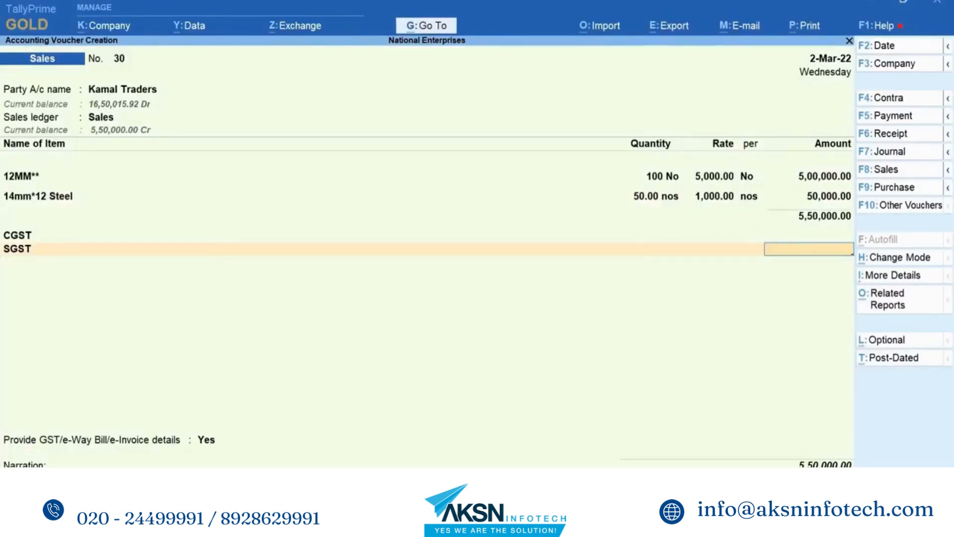
key(BackSpace)
key(Down)
key(Up)
key(Up)
key(Up)
key(Up)
key(Up)
key(Up)
key(Up)
key(Up)
key(Up)
key(Up)
key(Up)
key(Up)
key(Up)
key(Up)
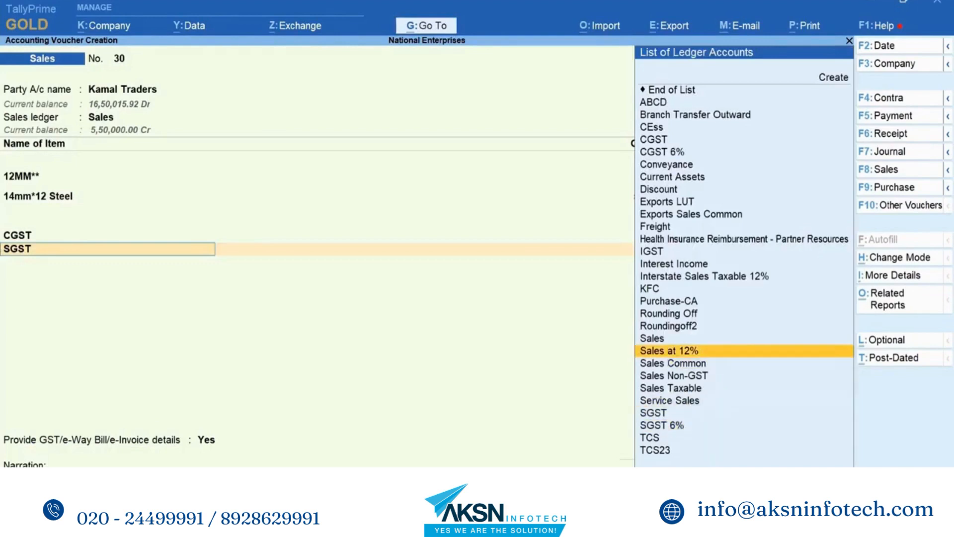
key(ctrl+d)
key(Return)
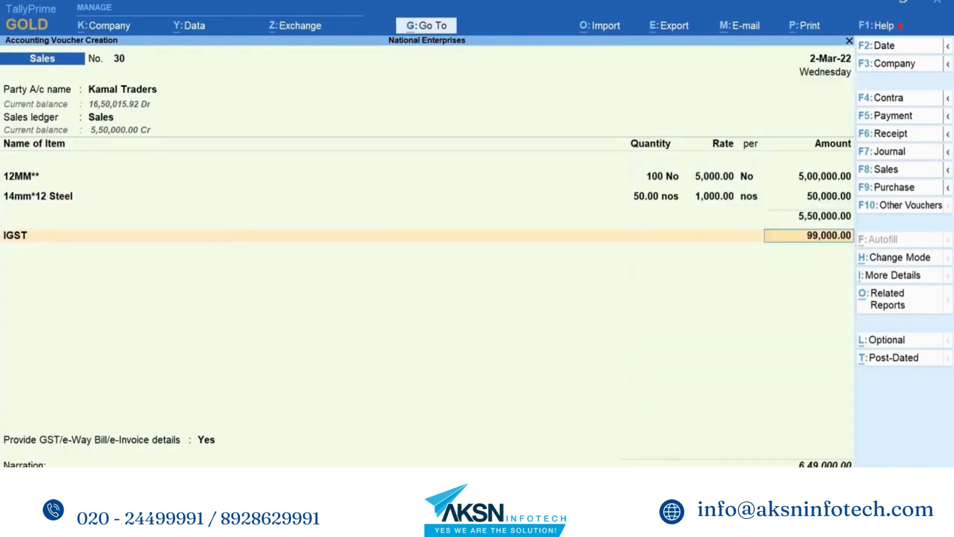
key(Return)
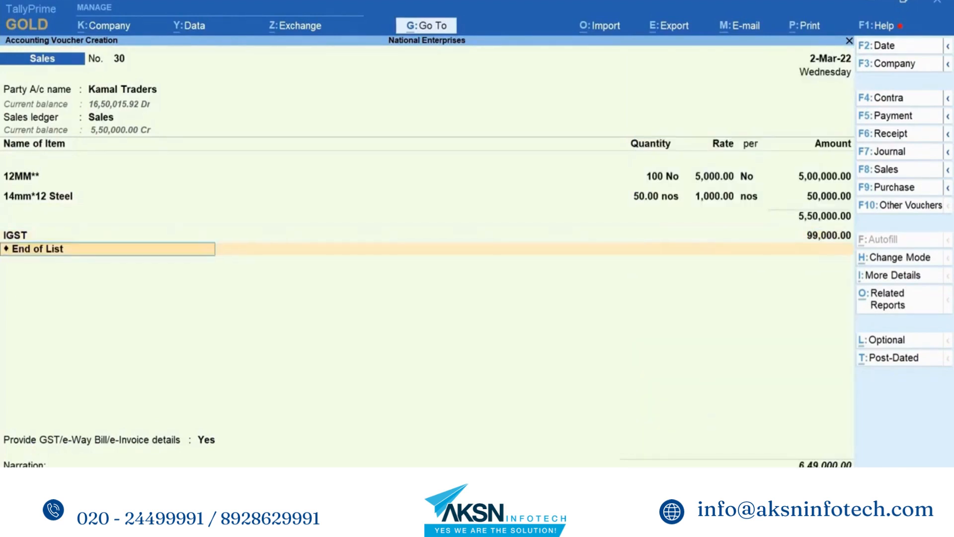
- Replace the Kamal Traders voucher's IGST line with the CGST ledger and add the SGST ledger below it
key(BackSpace)
key(BackSpace)
key(Up)
key(Up)
key(Up)
key(Up)
key(Up)
key(Up)
key(Up)
key(Up)
key(Up)
key(Return)
key(Return)
key(Down)
key(Down)
key(Down)
key(Down)
key(Down)
key(Down)
key(Down)
key(Down)
key(Down)
key(Down)
key(Down)
key(Down)
key(Down)
key(Down)
key(Down)
key(Down)
key(Down)
key(Down)
key(Down)
key(Down)
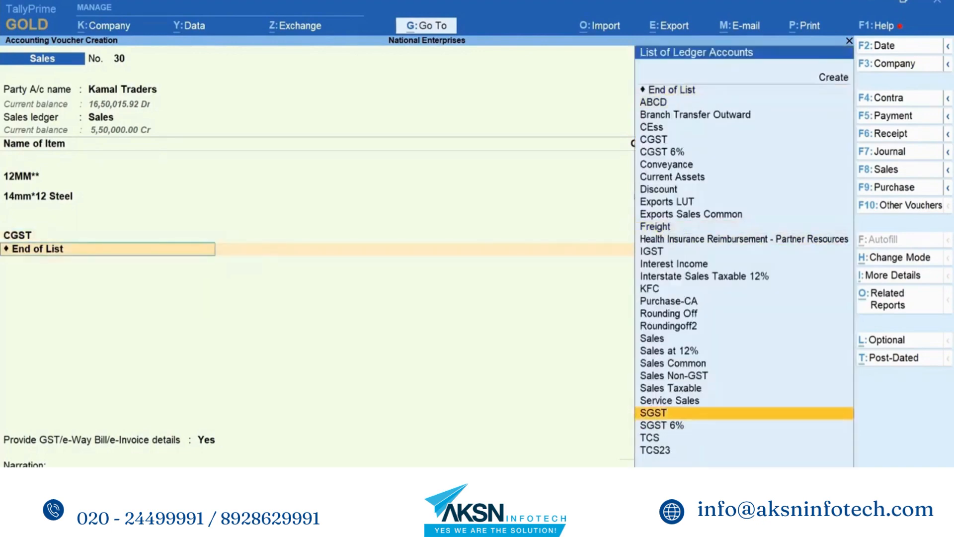
key(Return)
key(Return)
- Reopen the tax classification of the Sales ledger in the voucher and change its nature of transaction to Sales Taxable
click(115, 121)
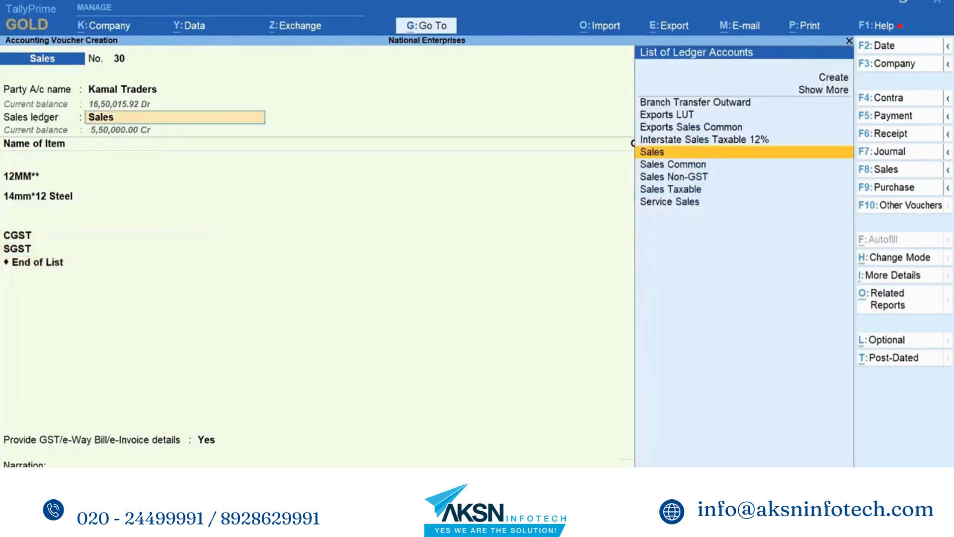
key(Return)
key(space)
key(Down)
key(Down)
key(Down)
key(Down)
key(Down)
key(Down)
key(Down)
key(Down)
key(Down)
key(Down)
key(Down)
key(Down)
key(Down)
key(Down)
key(Down)
key(Down)
key(Down)
key(Down)
key(Down)
key(Down)
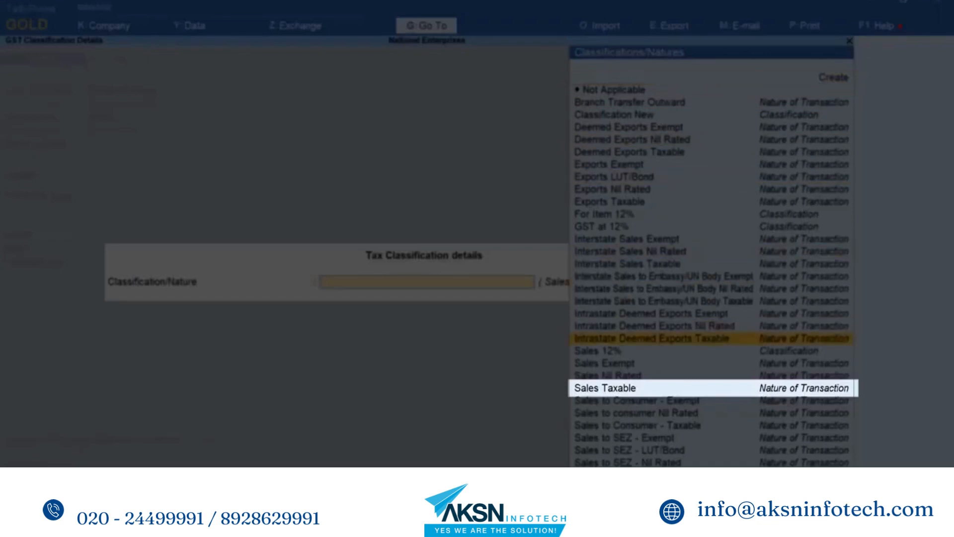
key(Return)
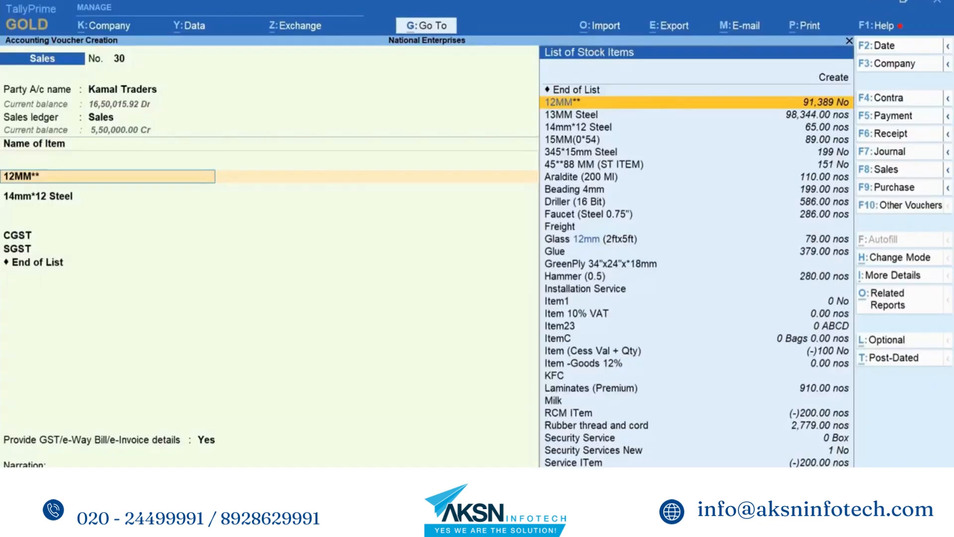
- Go through the voucher's item and tax lines again to recalculate the CGST and SGST amounts
key(Return)
key(Return)
key(Return)
key(Return)
key(Return)
key(Return)
key(Return)
key(Return)
key(Return)
key(Return)
key(Return)
key(Return)
key(Return)
key(Return)
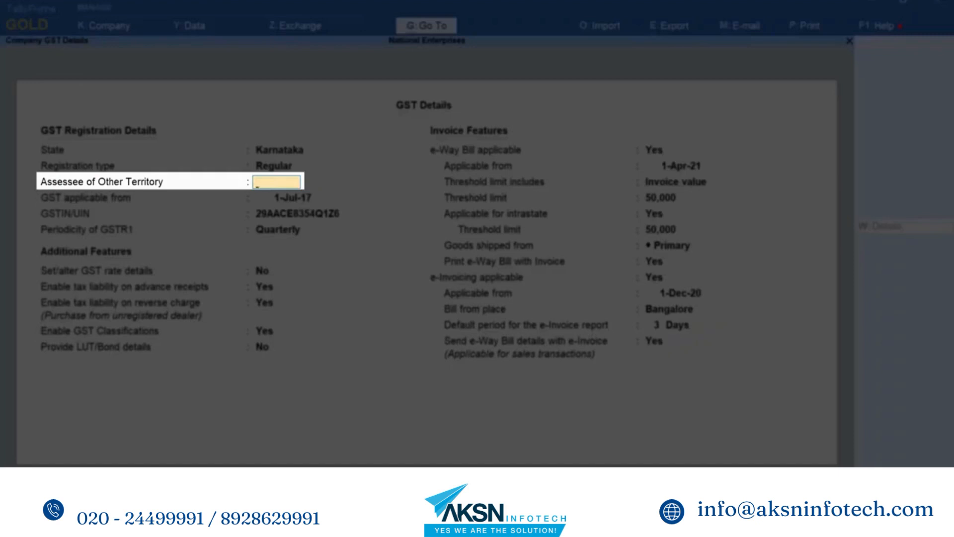
- Set Assessee of Other Territory to Yes in the company's GST details and save the change
text(Yes)
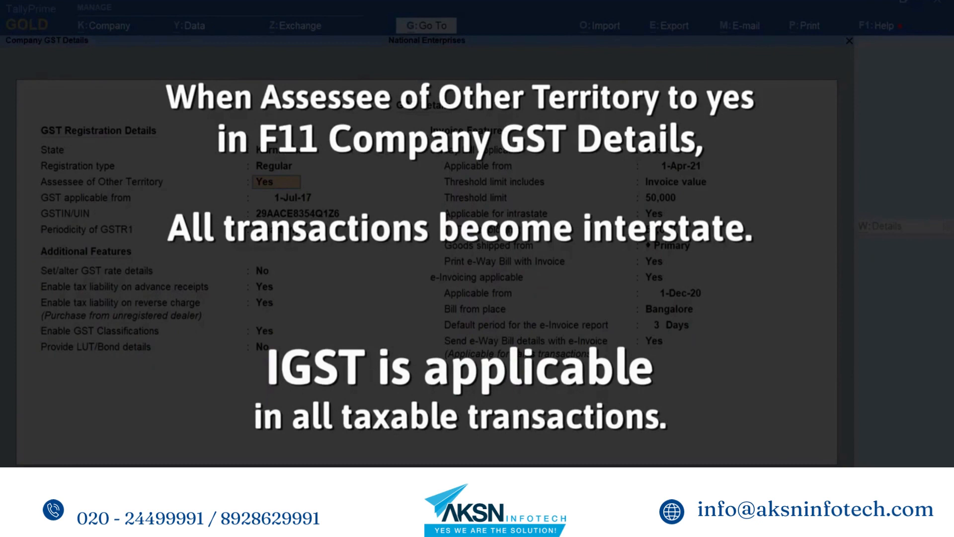
key(Return)
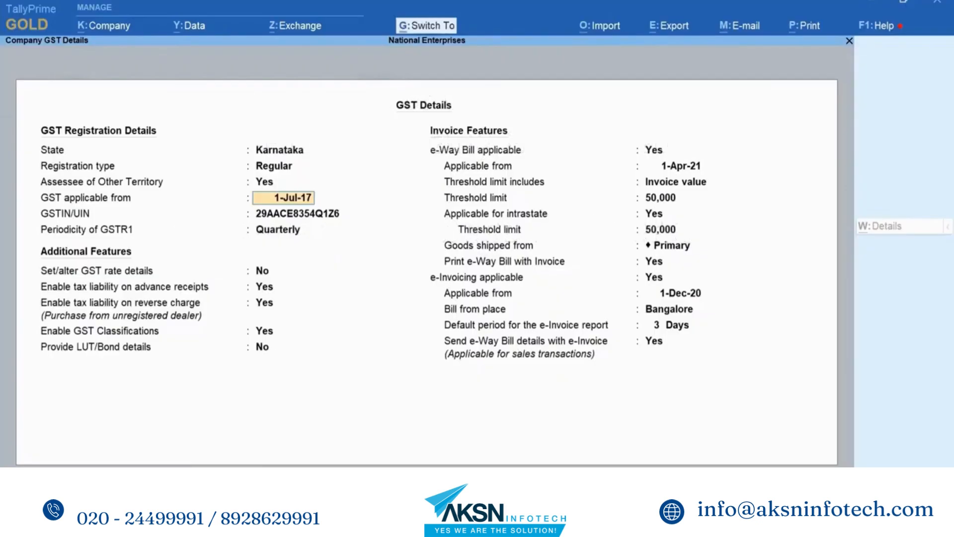
key(ctrl+a)
key(ctrl+a)
- Create a sales voucher for Kanti Hardwares with the Sales Taxable ledger and 100 No of 12MM** at 5,000
key(v)
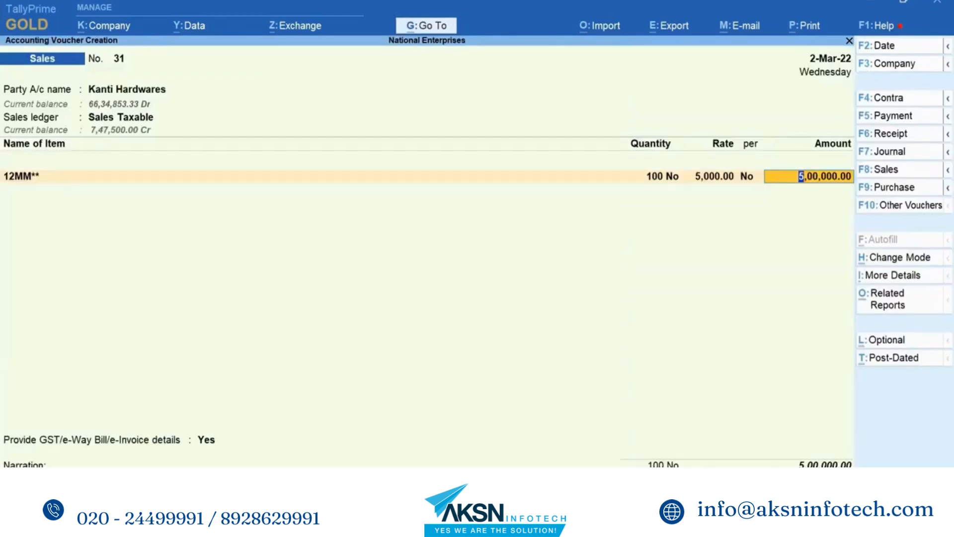
key(Return)
key(Return)
- Add the CGST and SGST ledgers below the item in the Kanti Hardwares voucher
text(cg)
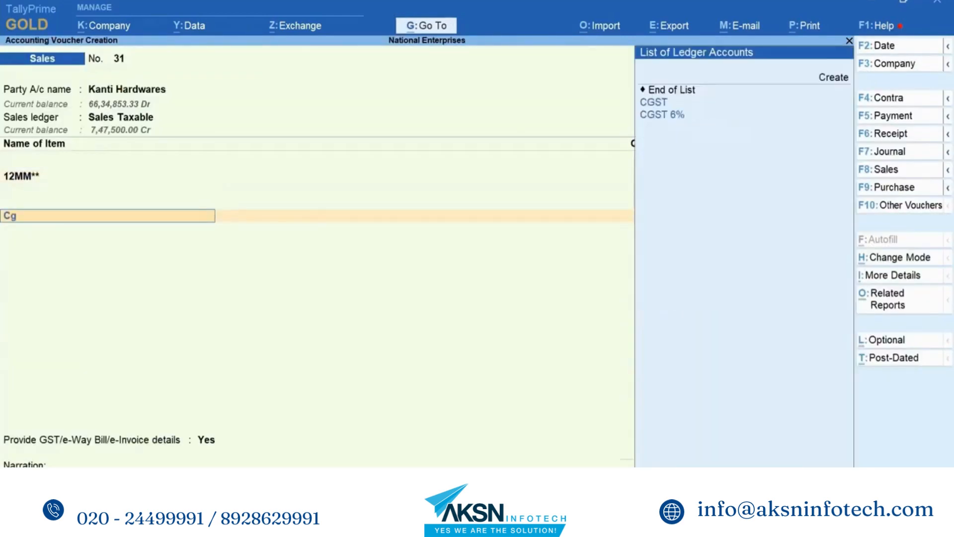
key(Return)
key(Return)
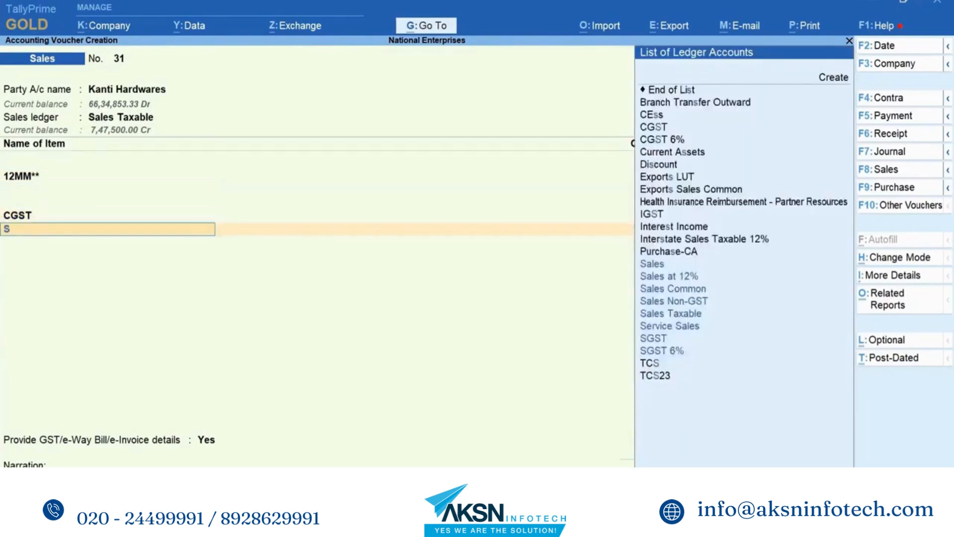
text(sg)
- Examine the Kanti Hardwares voucher's detailed GST tax analysis for the nature of transaction and tax type, and close it
key(Return)
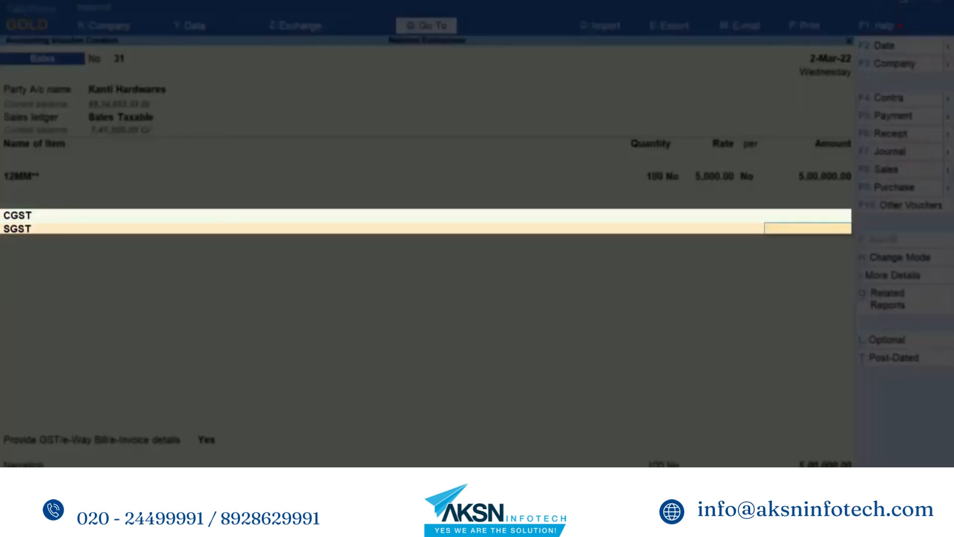
key(Return)
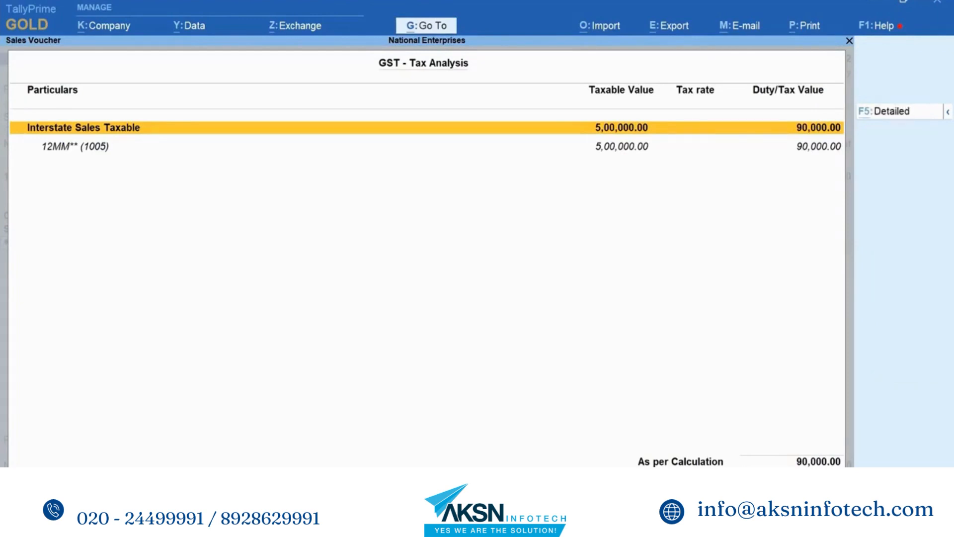
key(F5)
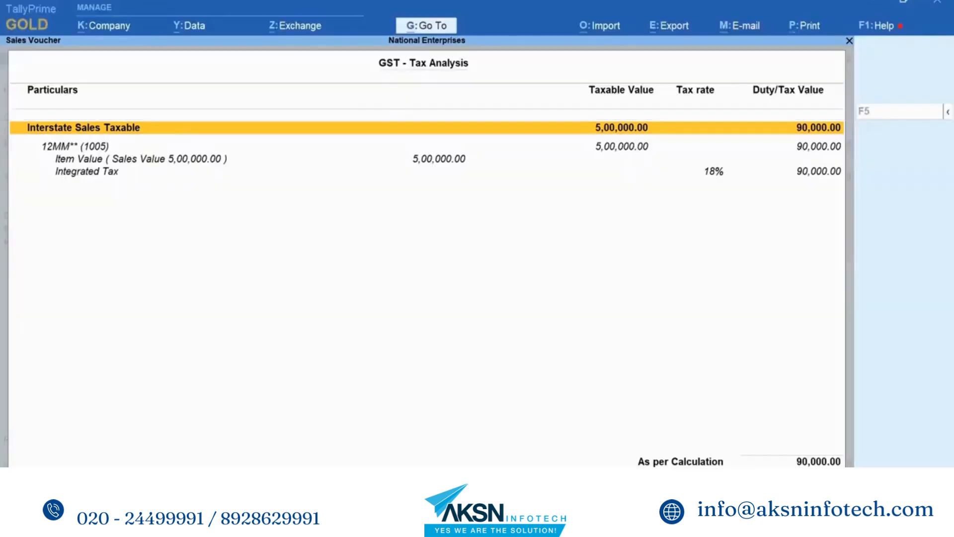
key(Escape)
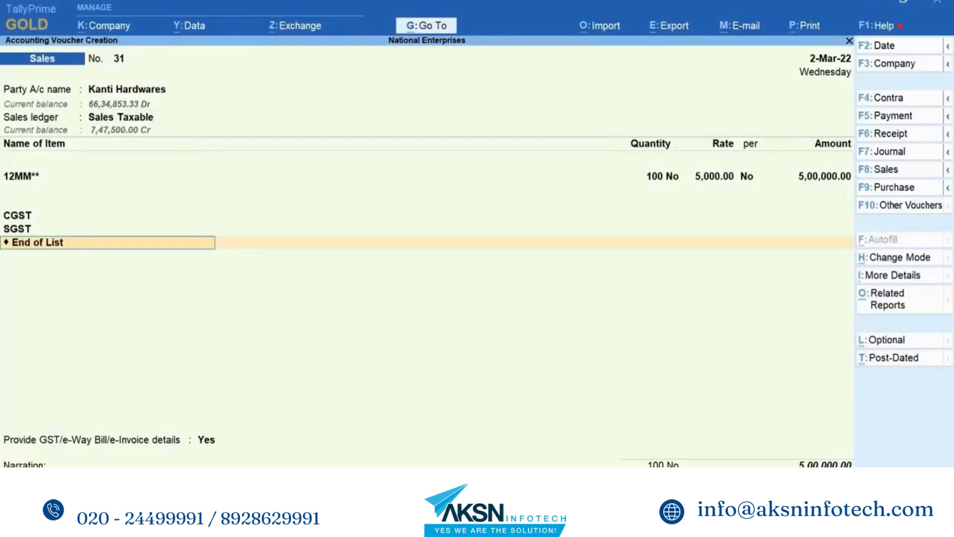
- Remove the SGST line from the Kanti Hardwares voucher and replace CGST with the IGST ledger
key(BackSpace)
key(BackSpace)
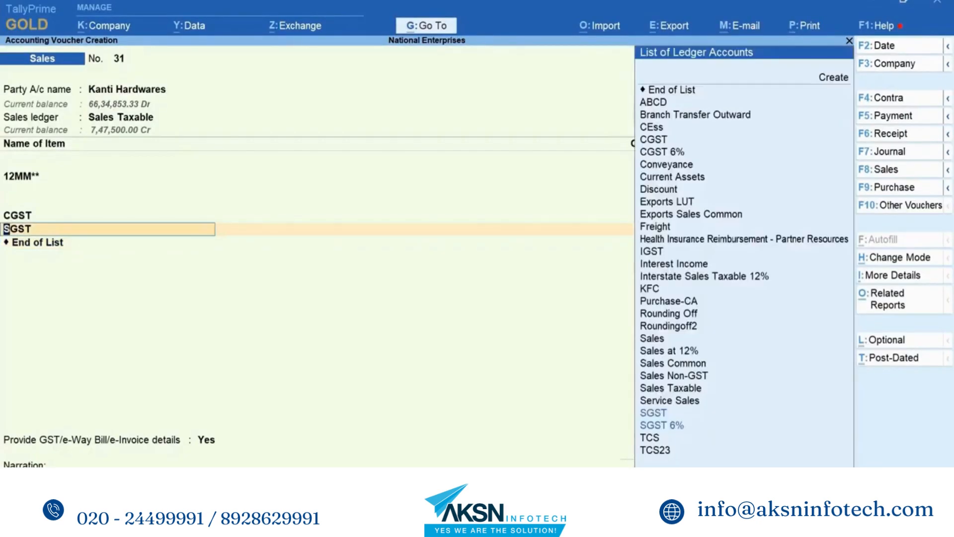
key(Return)
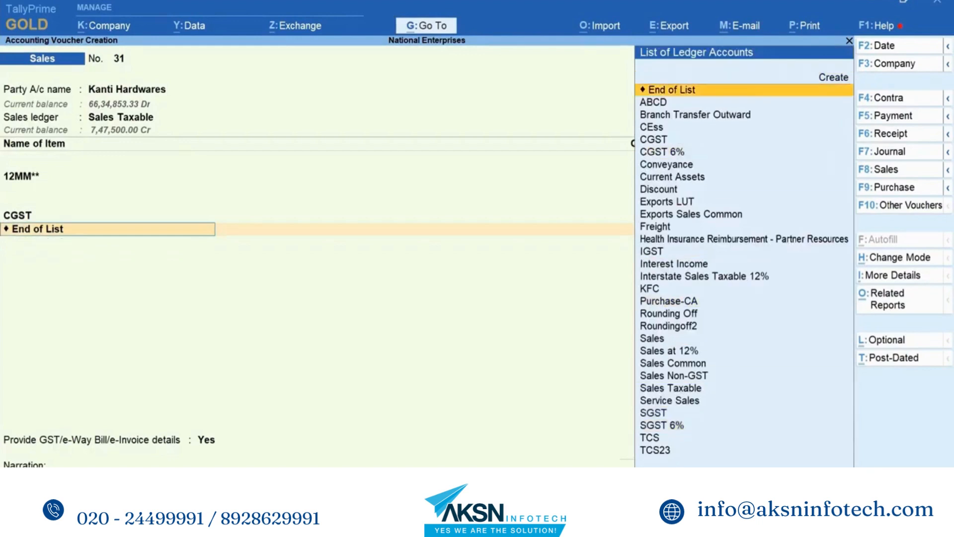
key(BackSpace)
key(BackSpace)
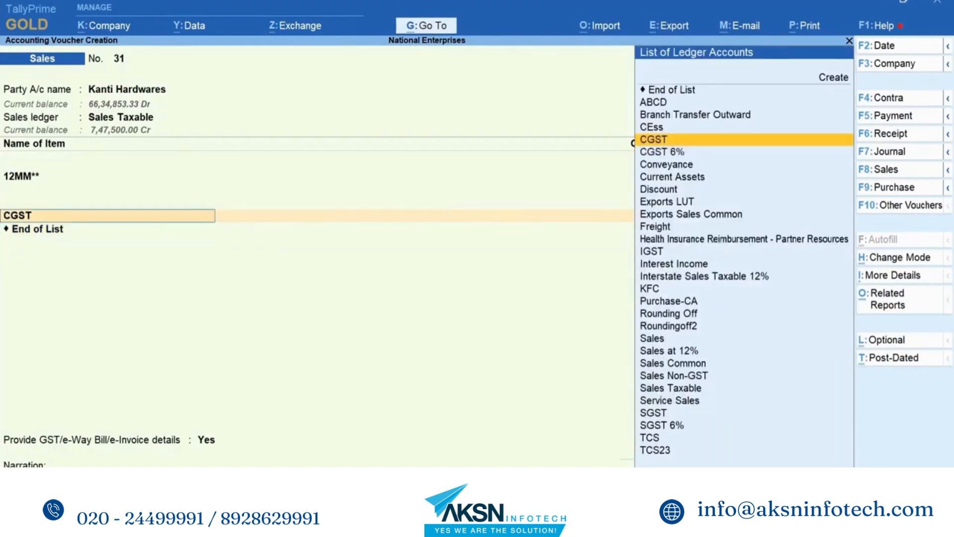
key(Down)
key(Down)
key(Down)
key(Down)
key(Down)
key(Down)
key(Down)
key(Down)
key(Down)
key(Down)
key(Up)
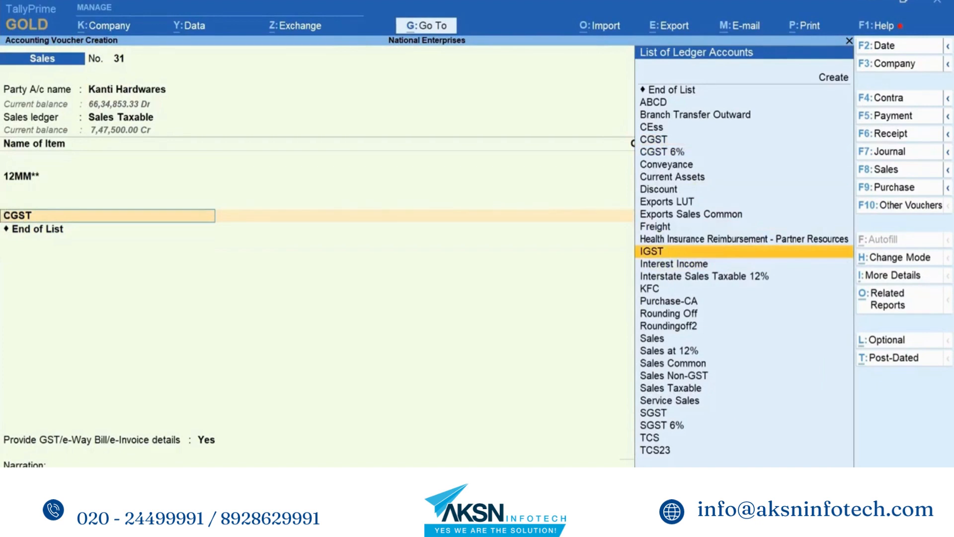
key(Return)
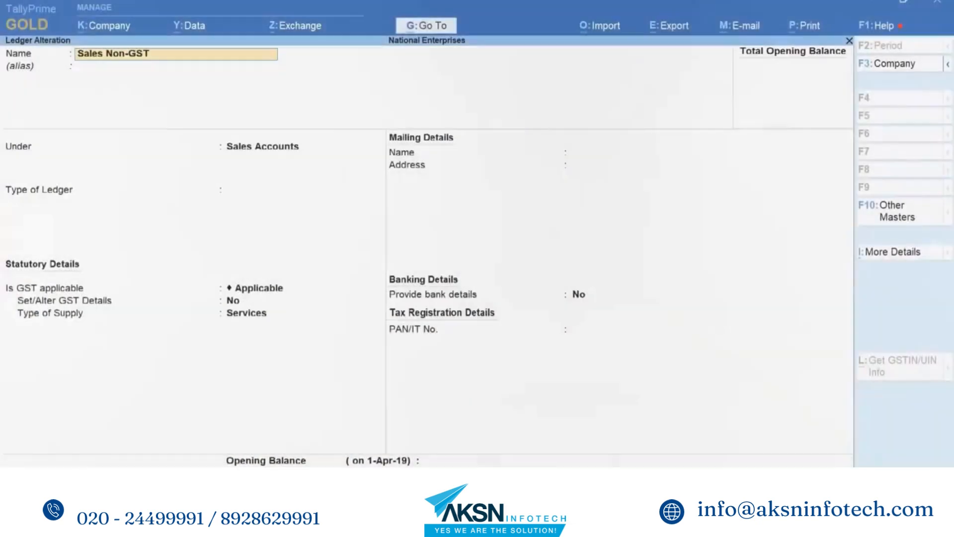
- Set the Sales Non-GST ledger's type to Not Applicable, open its GST details, and review the configuration for setting the type of goods
key(Return)
key(Return)
key(Return)
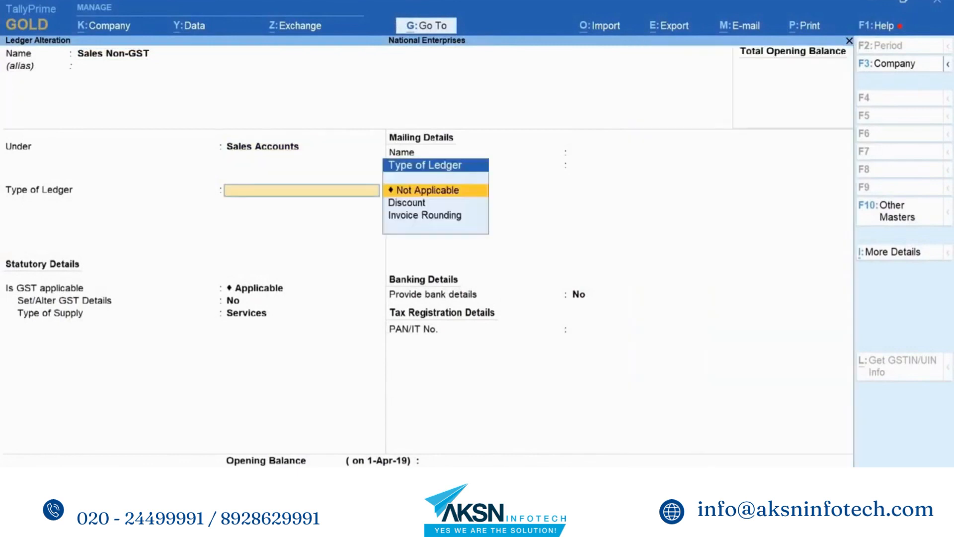
key(Return)
key(Return)
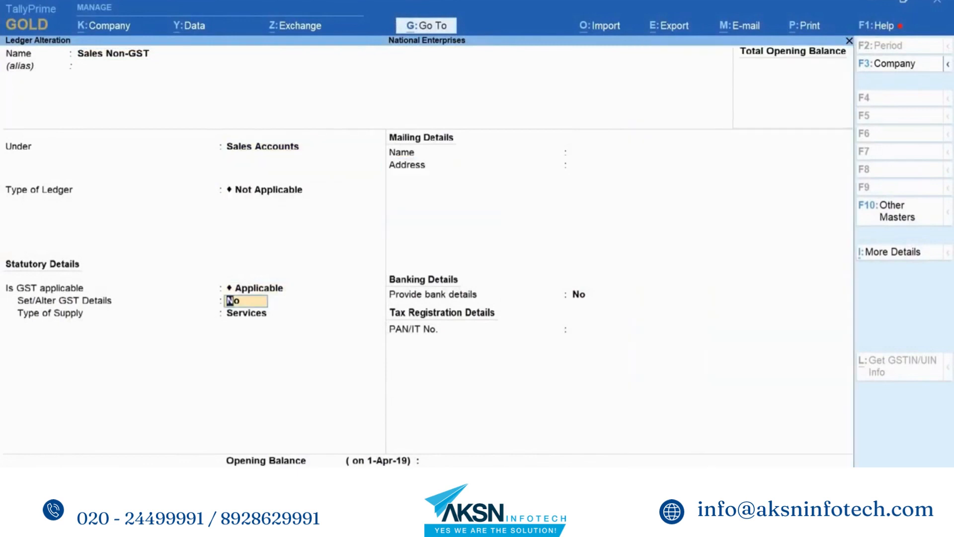
key(y)
key(Return)
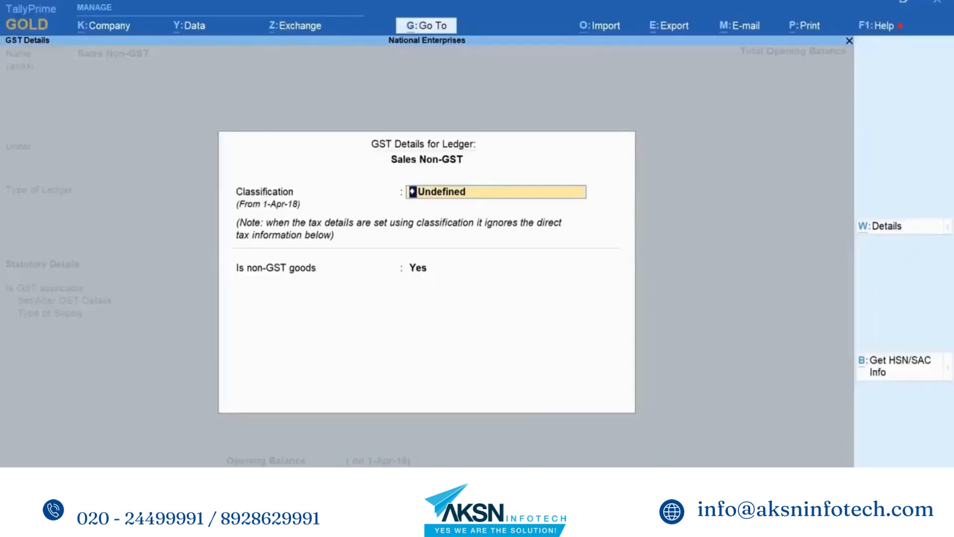
key(F12)
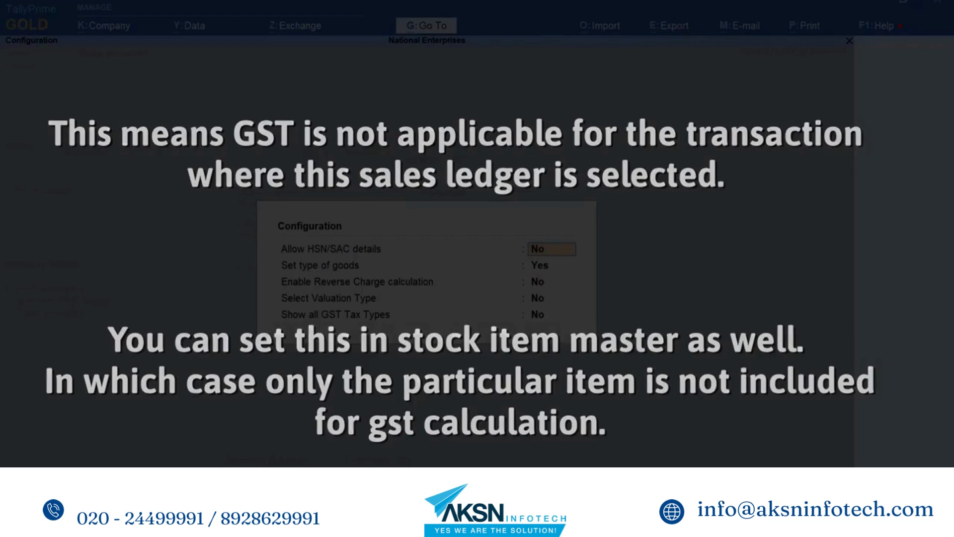
key(Return)
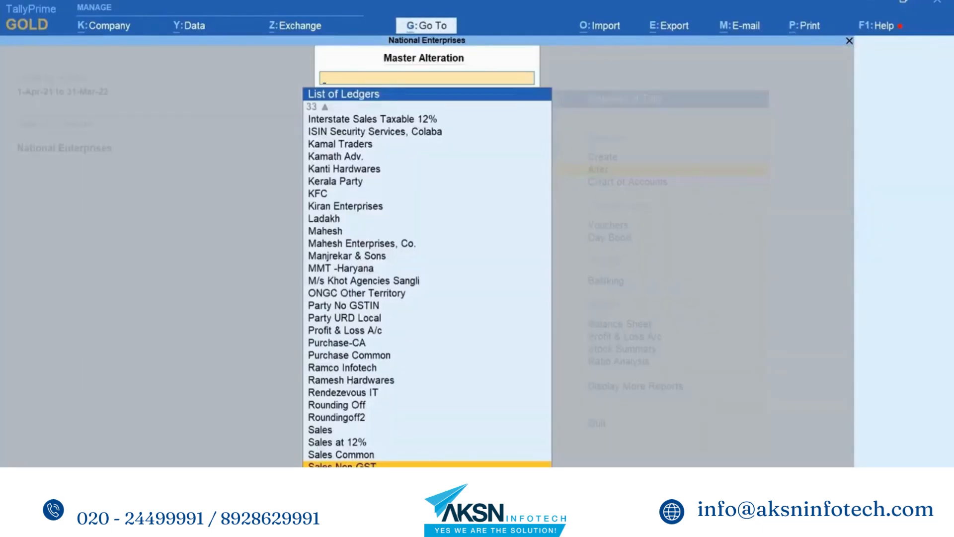
- Start a sales voucher for Kiran Enterprises with the Sales Non-GST ledger
key(Escape)
key(v)
key(Down)
key(Down)
key(Down)
key(Down)
key(Down)
key(Down)
key(Down)
key(Down)
key(Down)
key(Down)
key(Down)
key(Down)
key(Down)
key(Down)
key(Down)
key(Down)
key(Down)
key(Down)
key(Down)
key(Down)
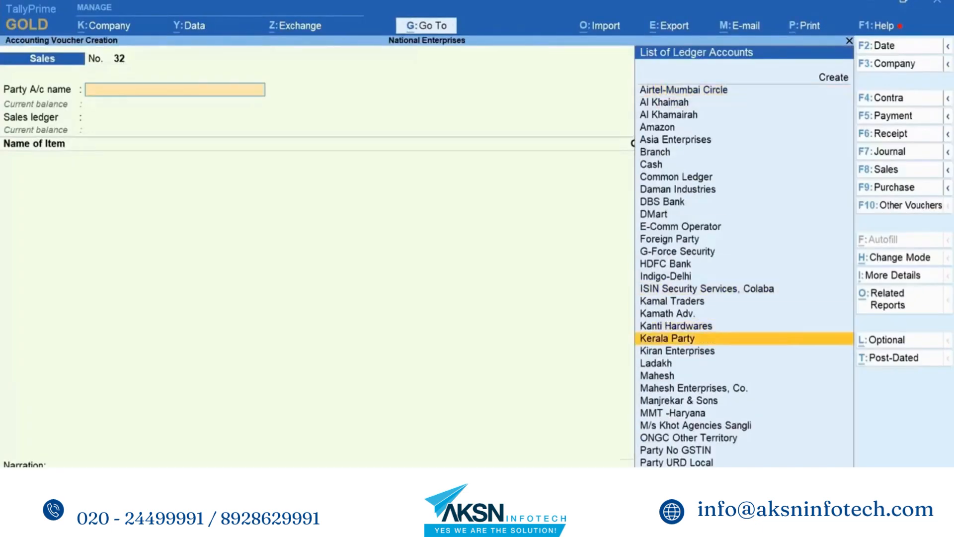
key(Down)
key(Return)
key(Down)
key(Down)
key(Down)
key(Down)
key(Down)
key(Down)
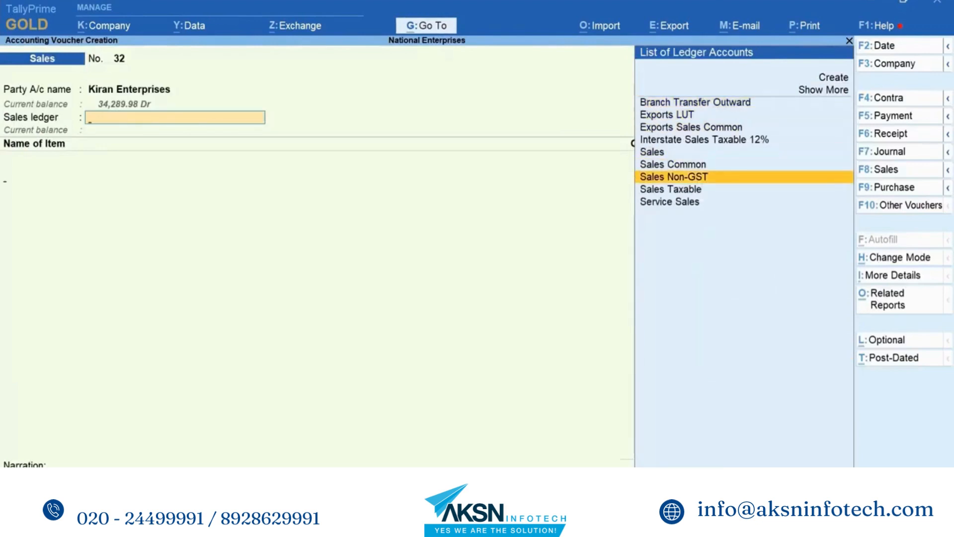
key(Return)
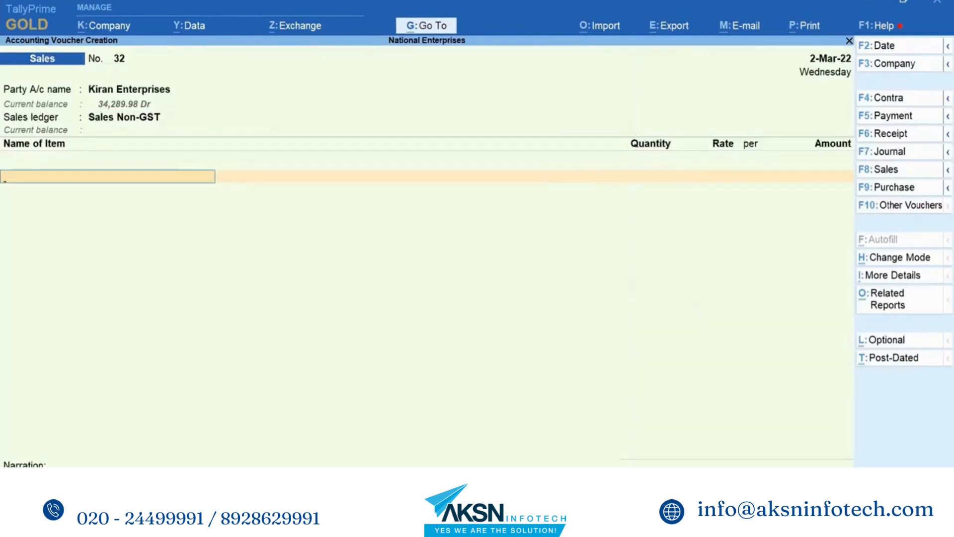
- Add 100 No of 12MM** at a rate of 5,000 to the Kiran Enterprises voucher
key(Return)
key(Down)
key(Return)
text(100)
key(Return)
text(5000)
- Add the CGST and SGST ledgers below the item and examine the voucher's GST tax analysis for the tax rate and value
key(Return)
key(Return)
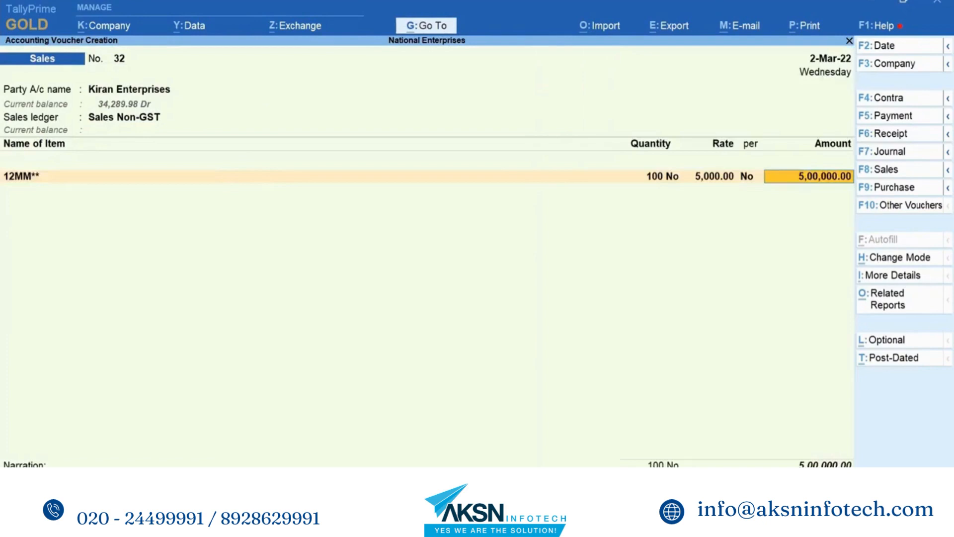
key(Return)
key(Return)
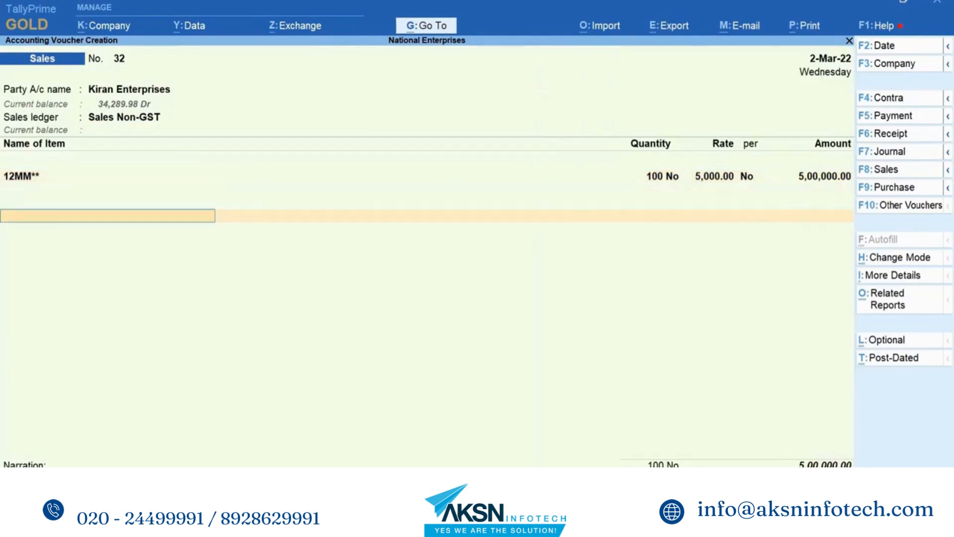
text(Cg)
key(Down)
key(Return)
key(Return)
text(Sg)
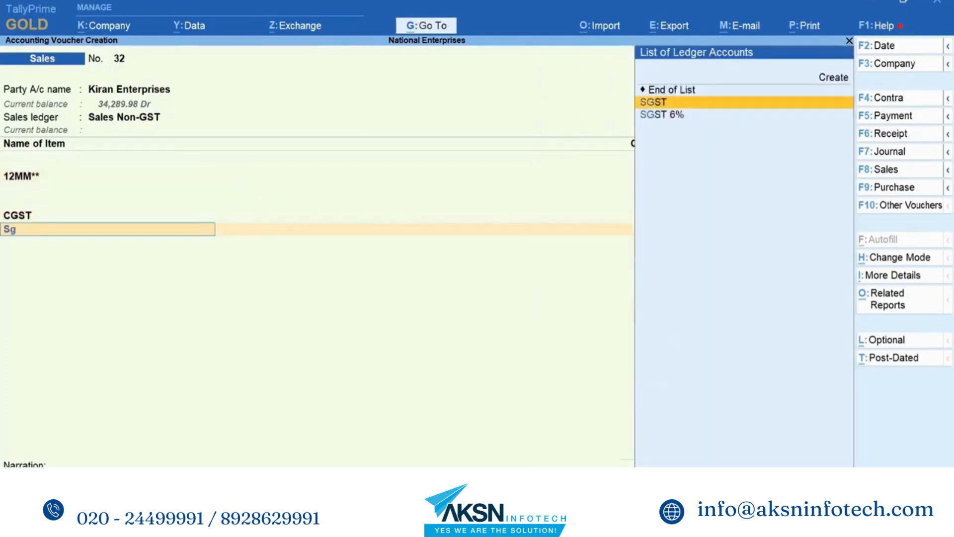
key(Return)
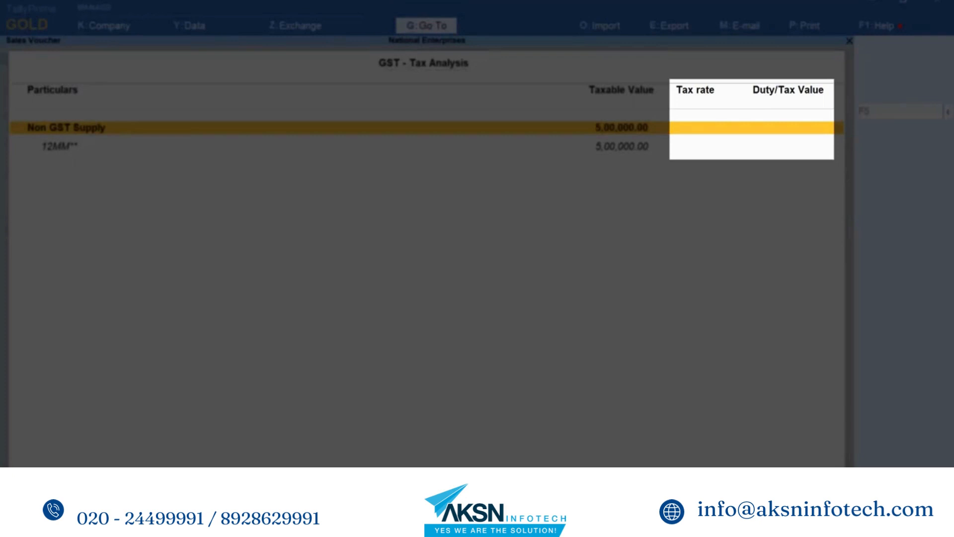
key(Escape)
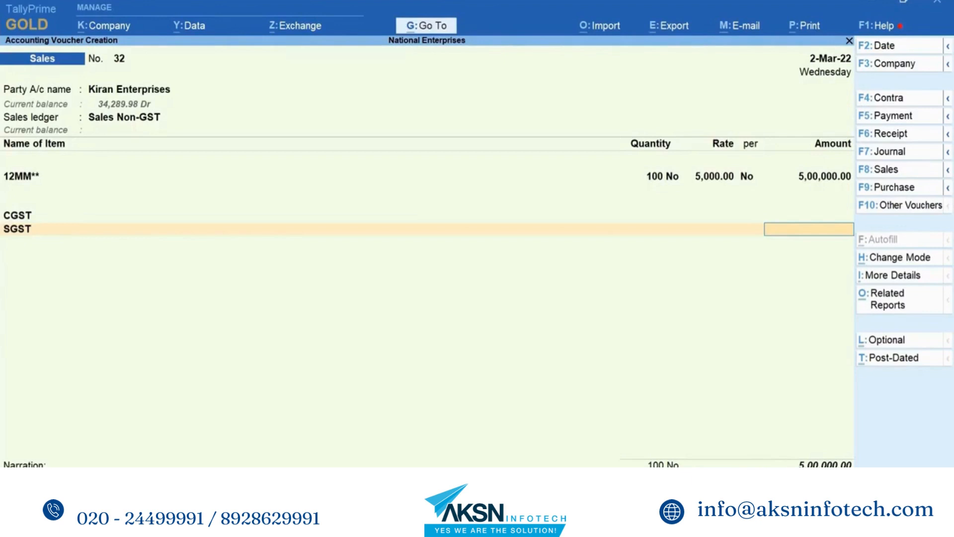
- Remove the SGST line and replace CGST with End of List in the Kiran Enterprises voucher
key(BackSpace)
key(Up)
key(Up)
key(Up)
key(Up)
key(Up)
key(Up)
key(Up)
key(Up)
key(Up)
key(Up)
key(Up)
key(Up)
key(Up)
key(Up)
key(Up)
key(Up)
key(Up)
key(Up)
key(Up)
key(Up)
key(Return)
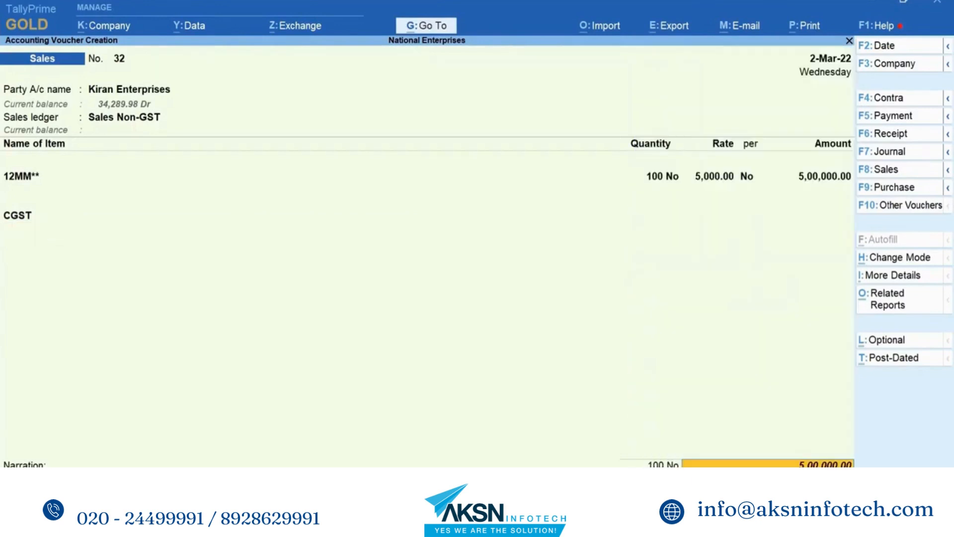
key(BackSpace)
key(BackSpace)
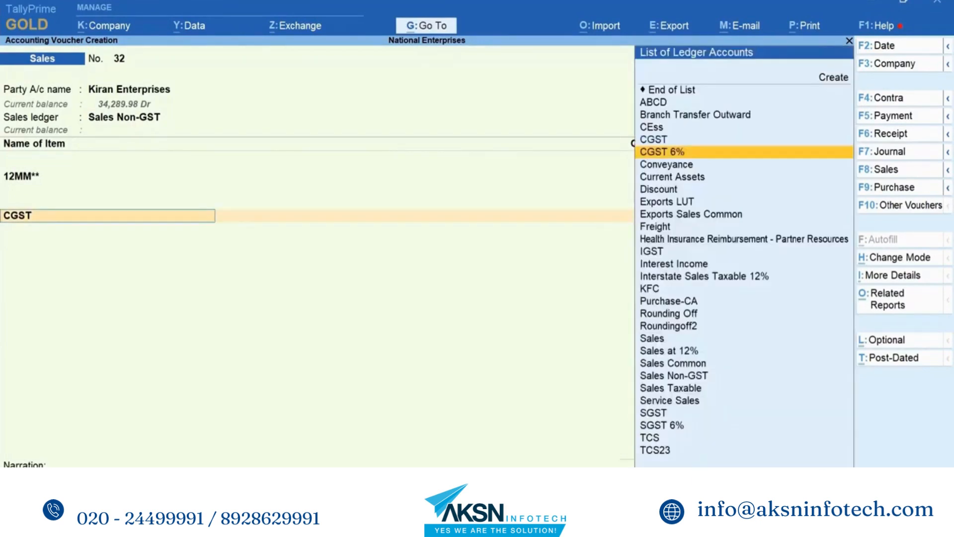
key(Up)
key(Up)
key(Up)
key(Up)
key(Up)
key(Up)
key(Down)
key(Return)
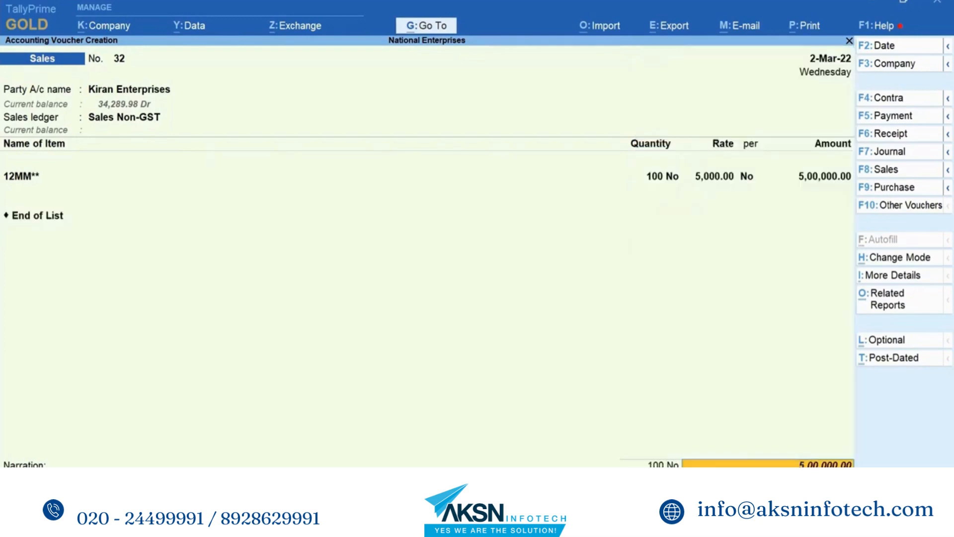
- Accept the bill-wise details for Kiran Enterprises as New Ref 32 with 15 days' credit and save the voucher
key(Return)
key(Return)
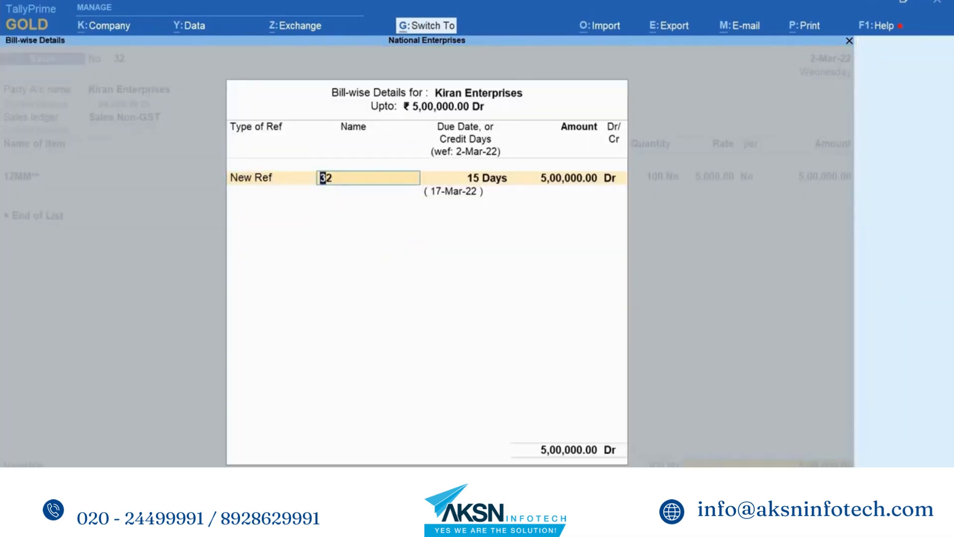
key(ctrl+a)
key(ctrl+a)
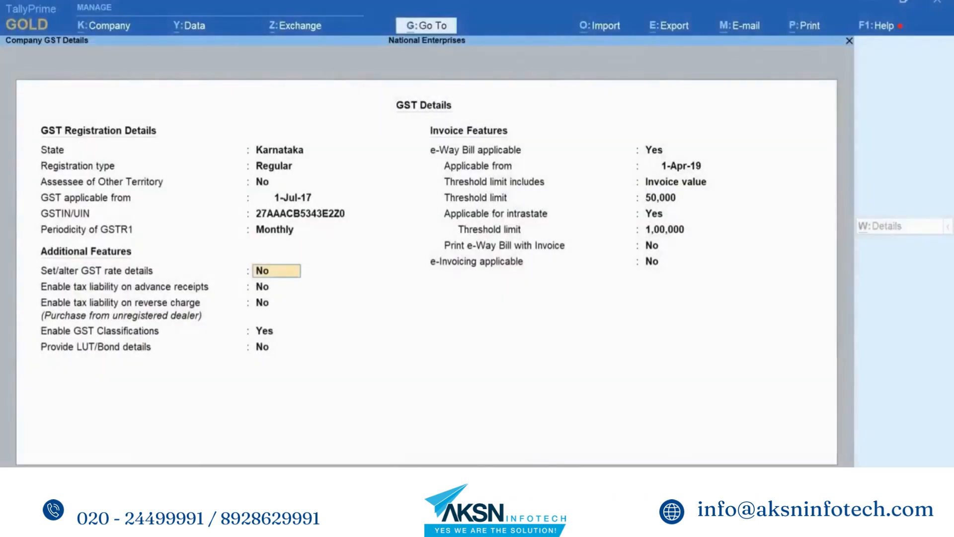
- Enable GST rate details for the company and accept Electrical Equipents with HSN/SAC 8544, Taxable at 18% integrated tax
text(Yes)
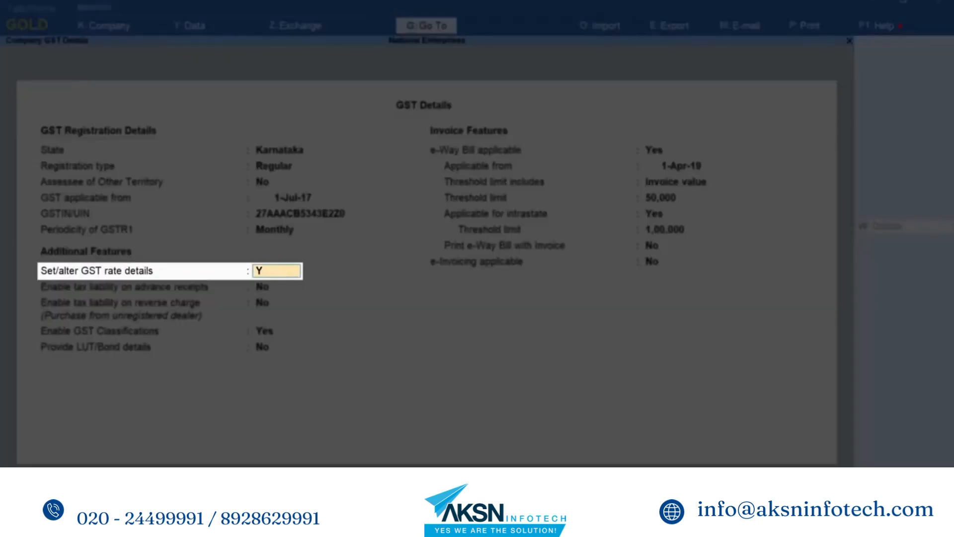
key(Return)
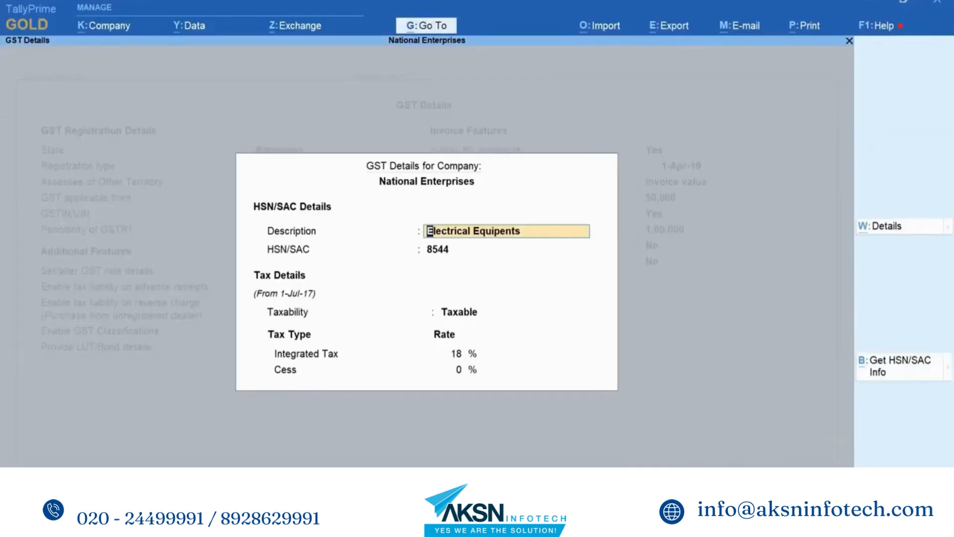
key(Return)
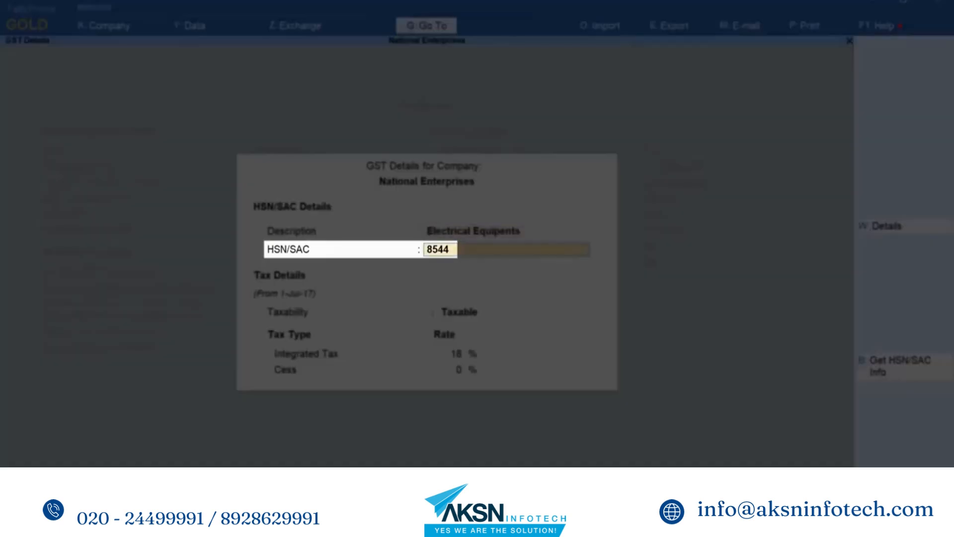
key(Return)
key(Return)
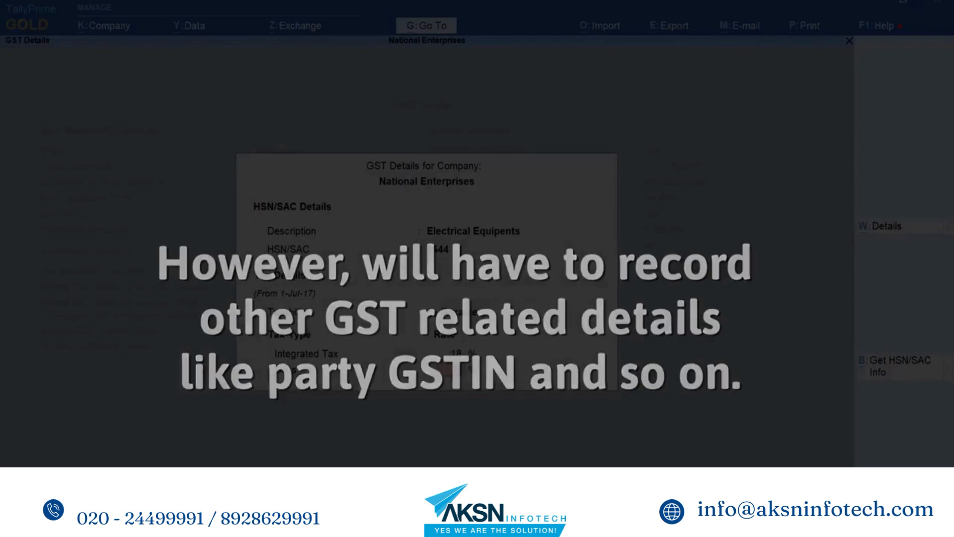
key(Return)
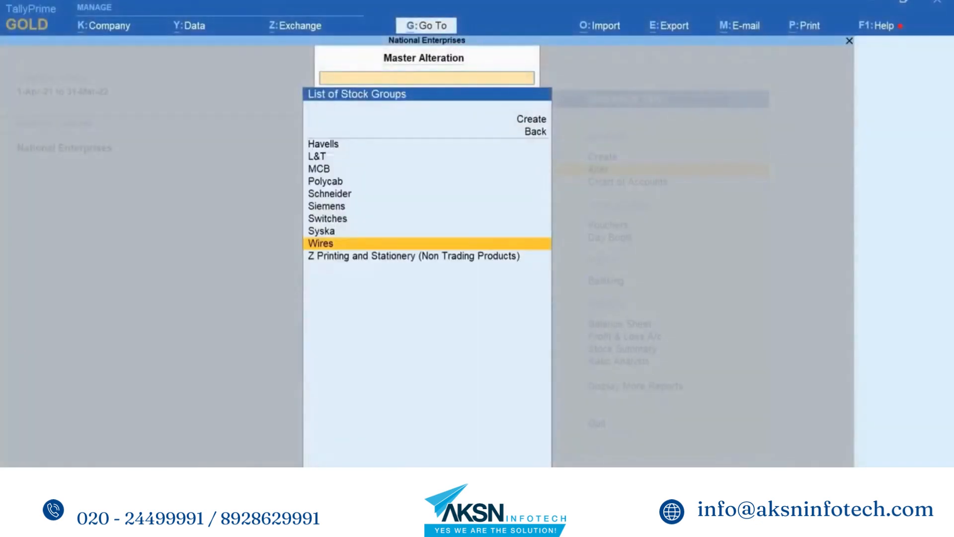
- Enable GST details for the Wires stock group and enter the description Wires with HSN/SAC 761490
key(Return)
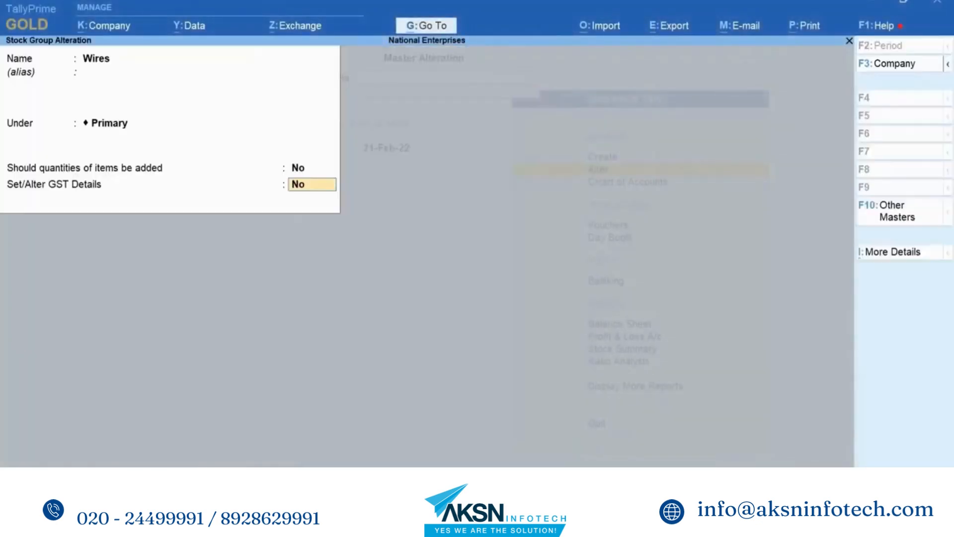
key(y)
key(Return)
key(Return)
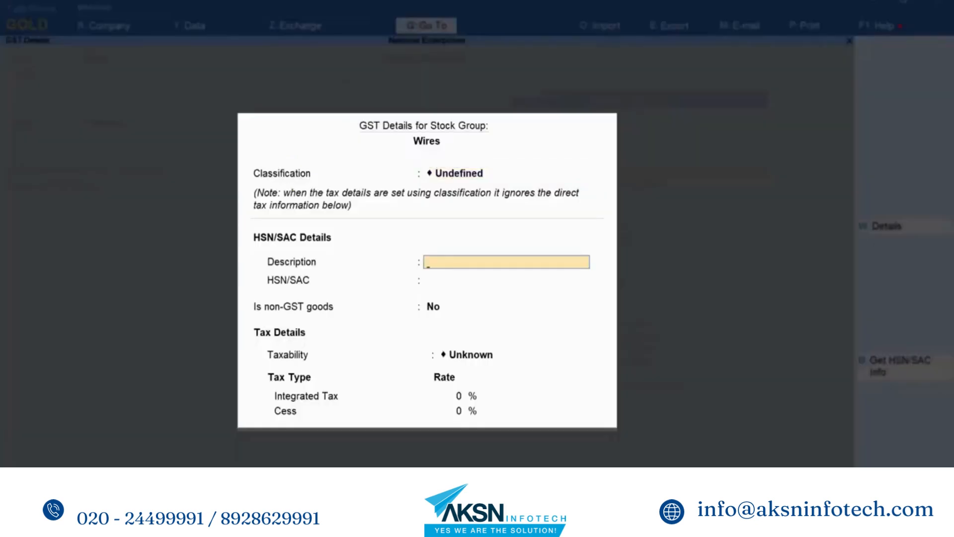
text(Wires)
key(Return)
text(761)
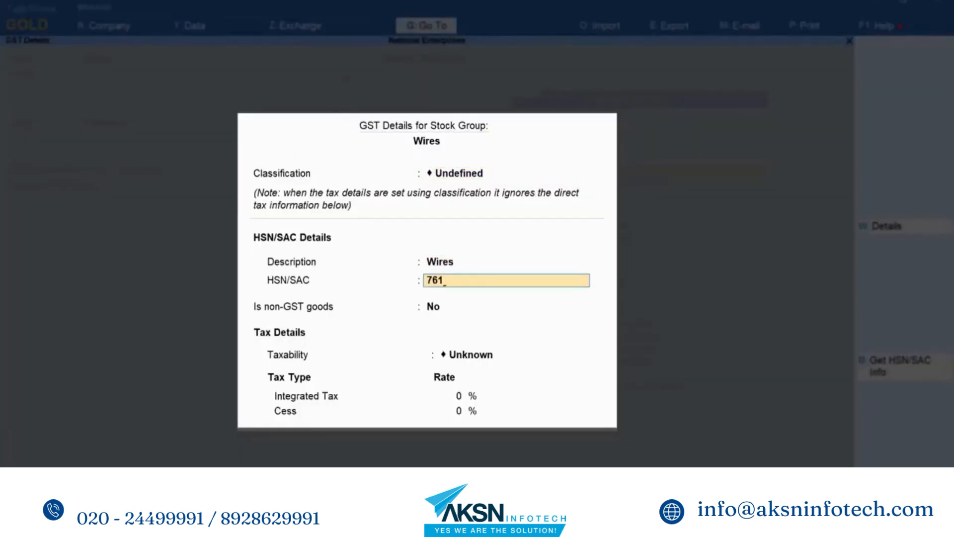
text(490)
- Set the Wires stock group's taxability to Taxable with 18% integrated tax and accept its GST details
key(Return)
key(Return)
key(Down)
key(Down)
key(Down)
key(Return)
text(18)
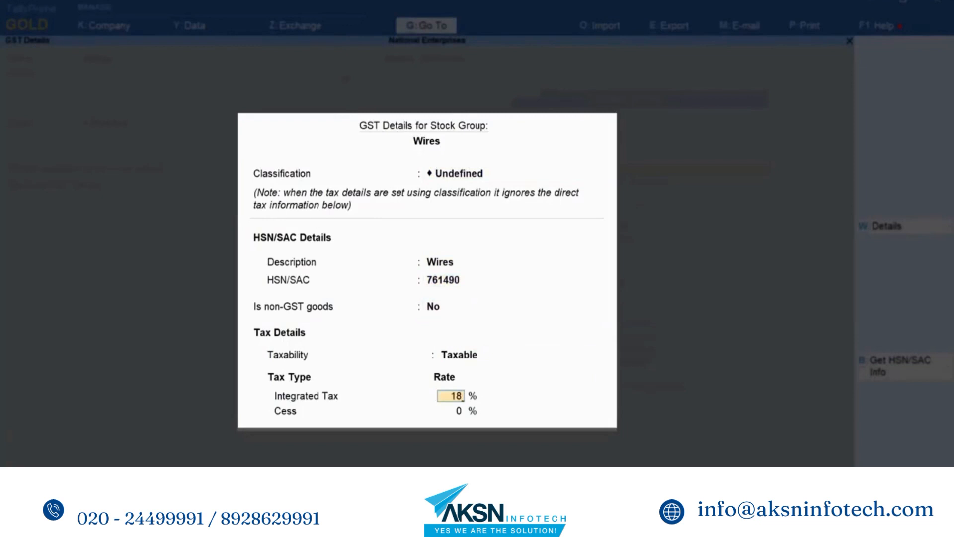
key(Return)
key(Return)
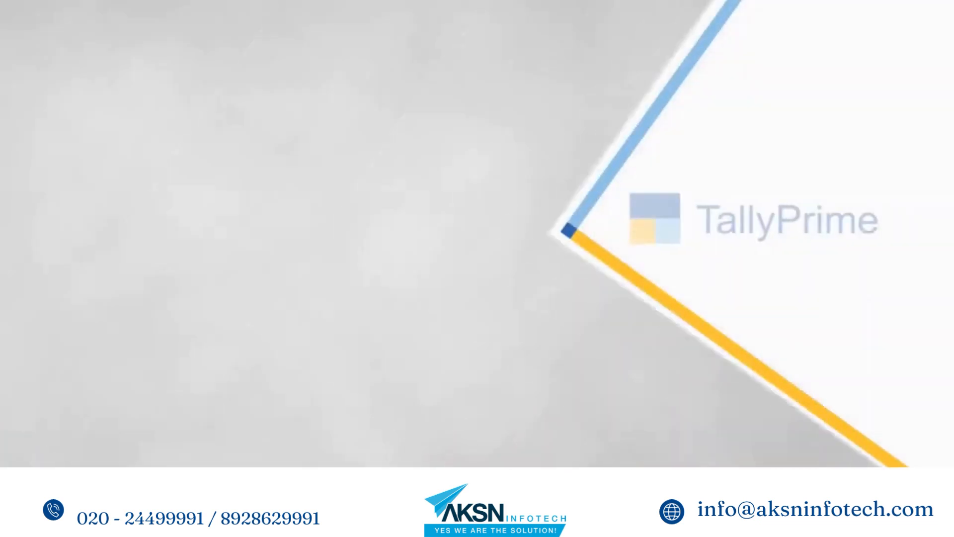